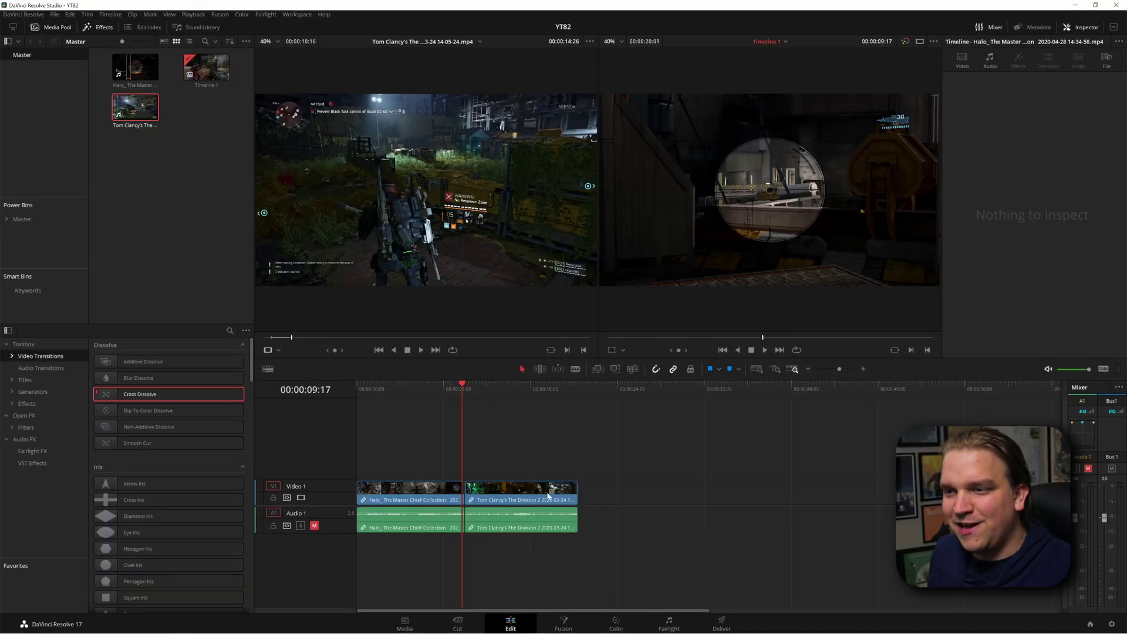
Step: Drop a Cross Dissolve onto the cut between the Halo and Division 2 clips
{"action": "left_click_drag", "start_coordinate": [464, 390], "coordinate": [456, 390]}
{"action": "scroll", "coordinate": [490, 423], "scroll_direction": "up", "scroll_amount": 3}
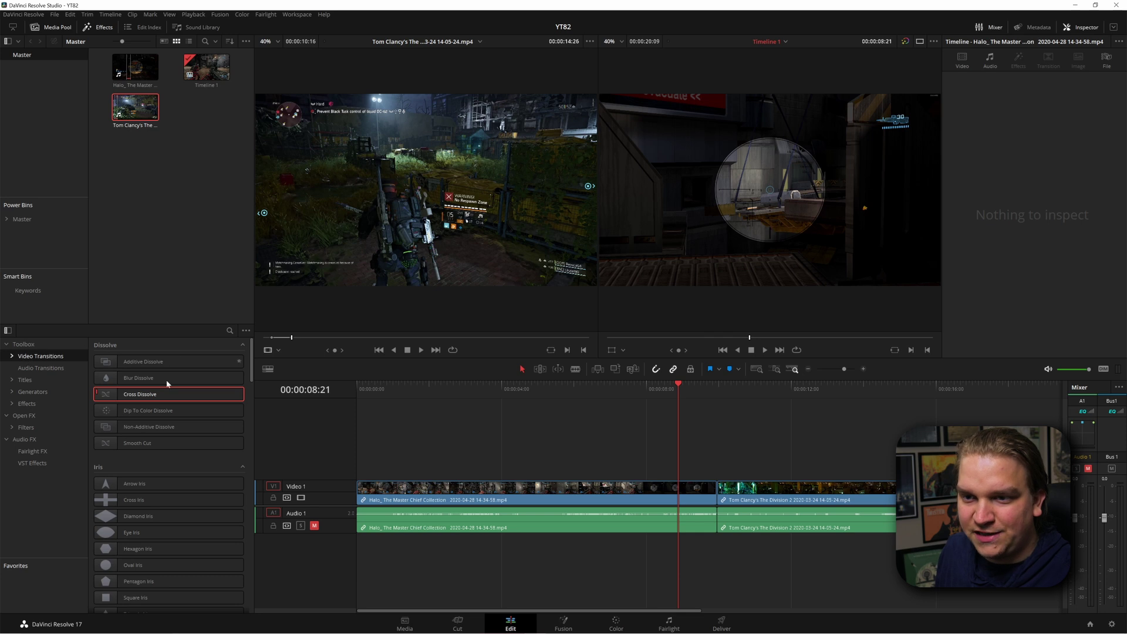
{"action": "left_click_drag", "start_coordinate": [157, 392], "coordinate": [627, 458]}
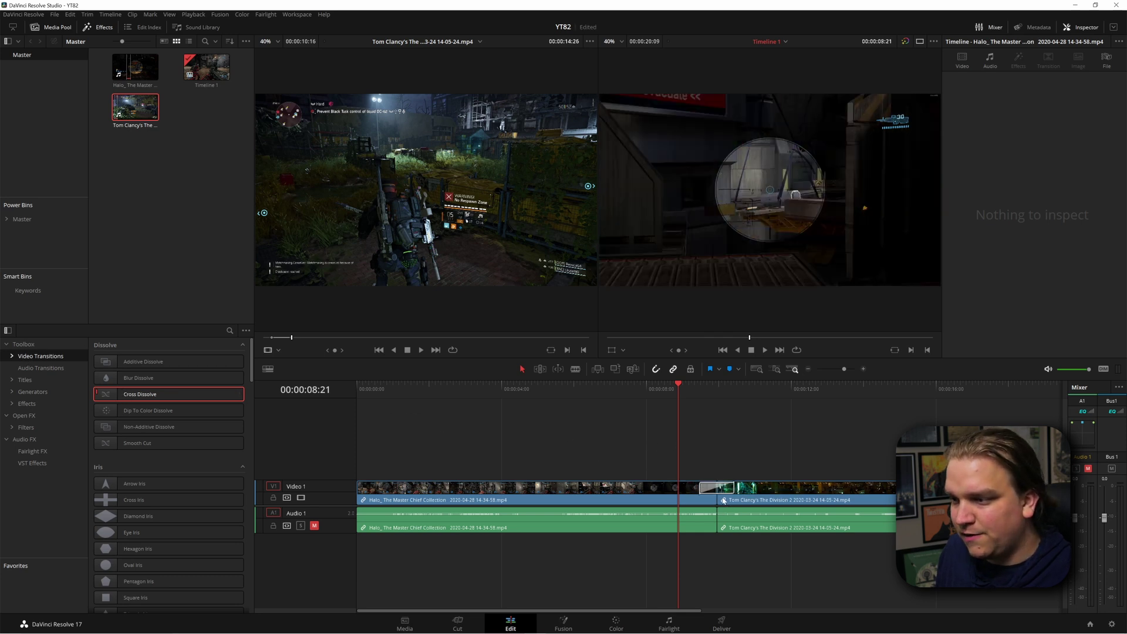
{"action": "left_click_drag", "start_coordinate": [724, 495], "coordinate": [721, 492]}
Step: Convert the new dissolve into a Fusion Cross Dissolve
{"action": "left_click", "coordinate": [738, 415]}
{"action": "scroll", "coordinate": [730, 452], "scroll_direction": "up", "scroll_amount": 3}
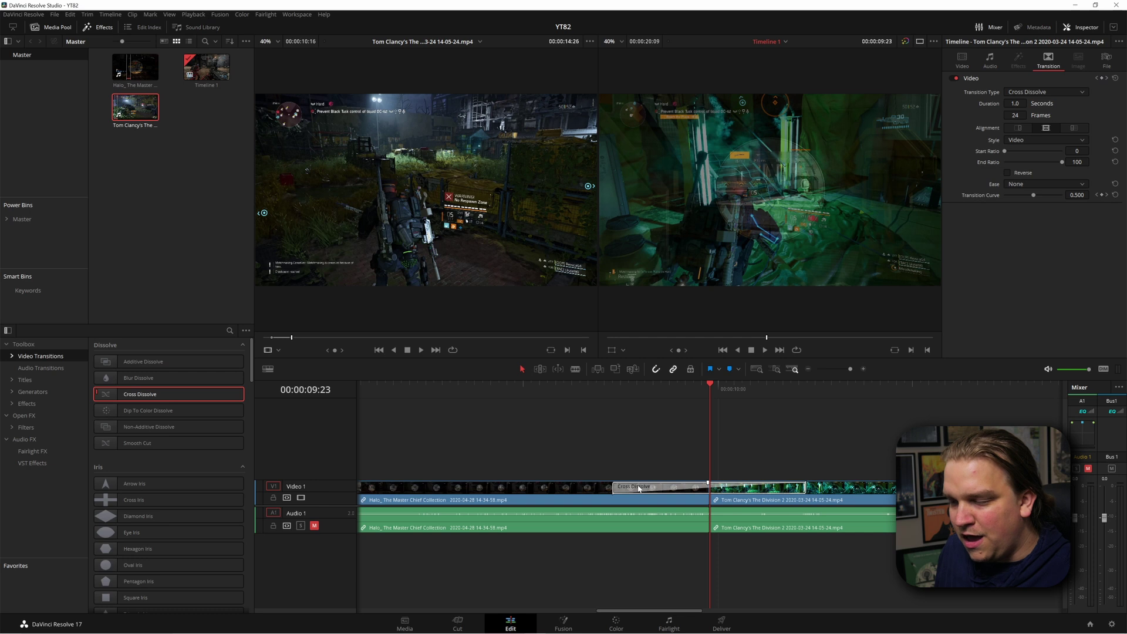
{"action": "right_click", "coordinate": [643, 488]}
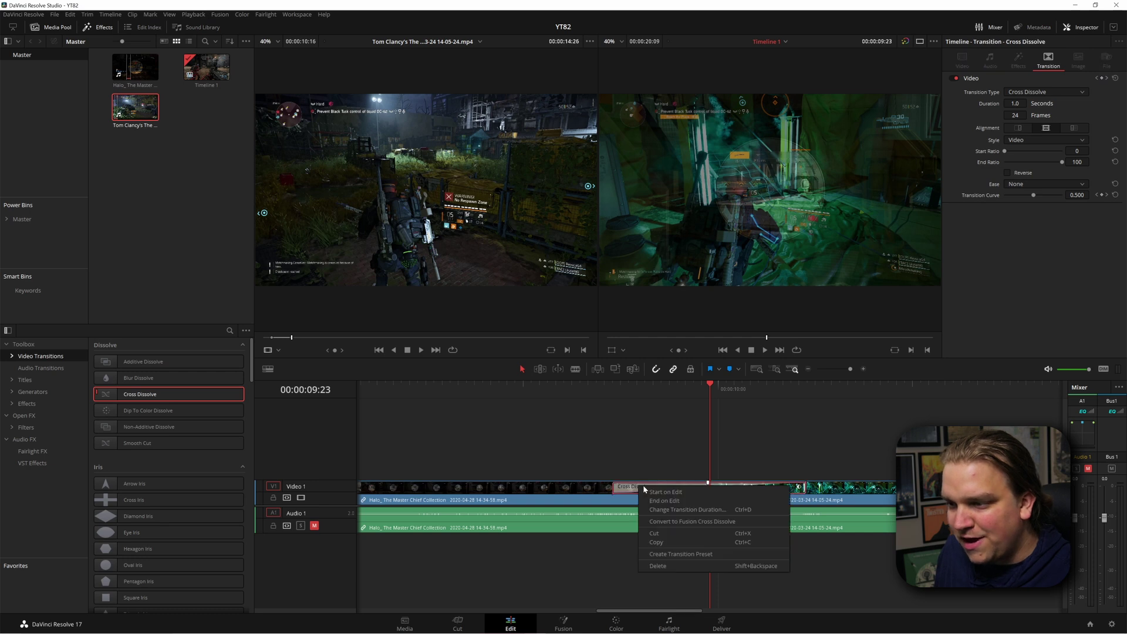
{"action": "left_click", "coordinate": [651, 522]}
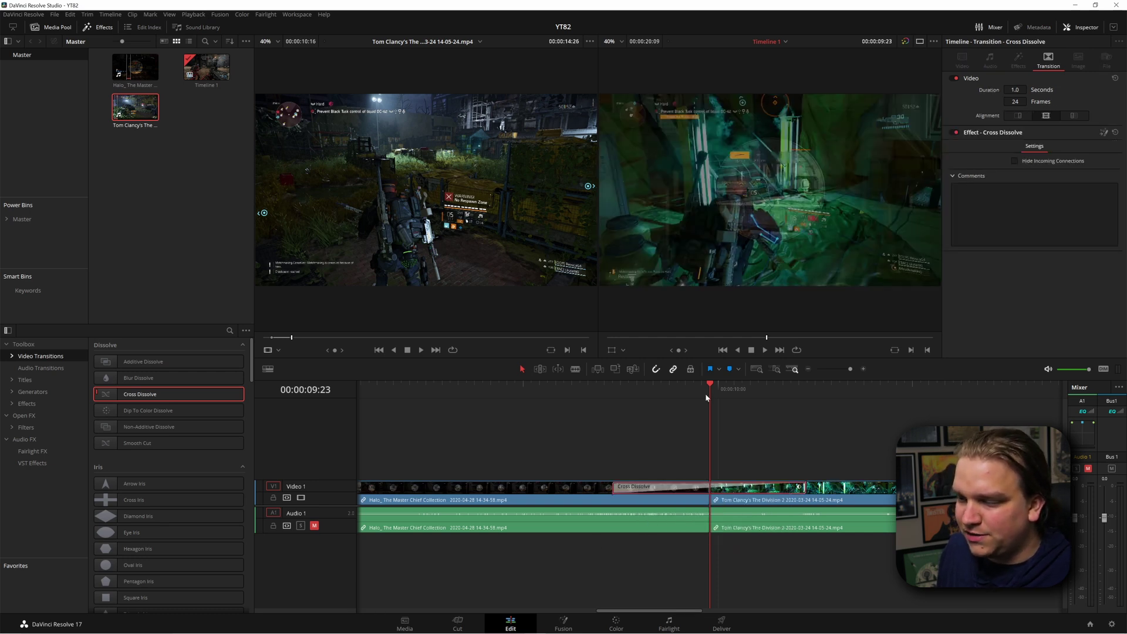
Step: Park the playhead inside the dissolve to open its Fusion node tree
{"action": "left_click", "coordinate": [670, 392]}
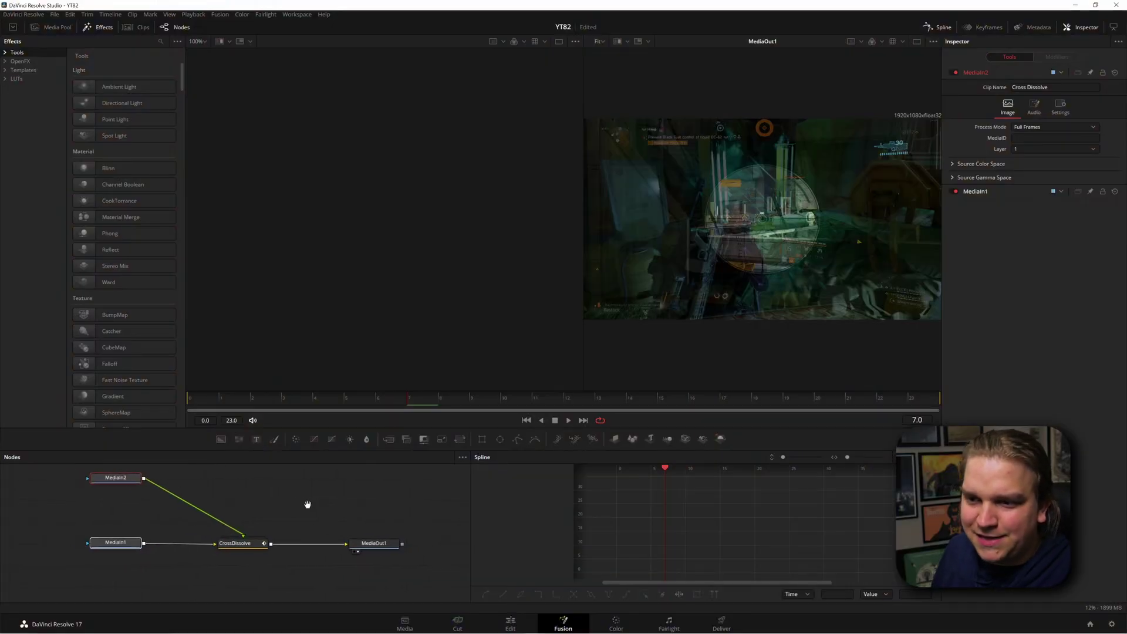
Step: View MediaIn1 and then MediaIn2 in the viewer to inspect each clip
{"action": "left_click", "coordinate": [113, 546]}
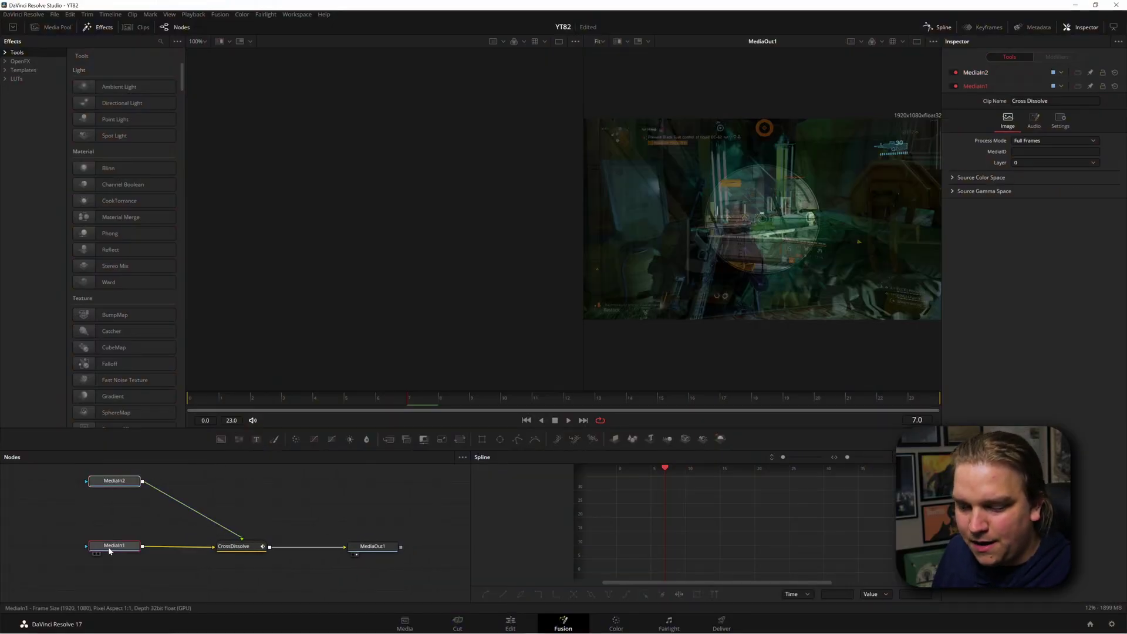
{"action": "key", "text": "1"}
{"action": "left_click", "coordinate": [132, 483]}
{"action": "key", "text": "1"}
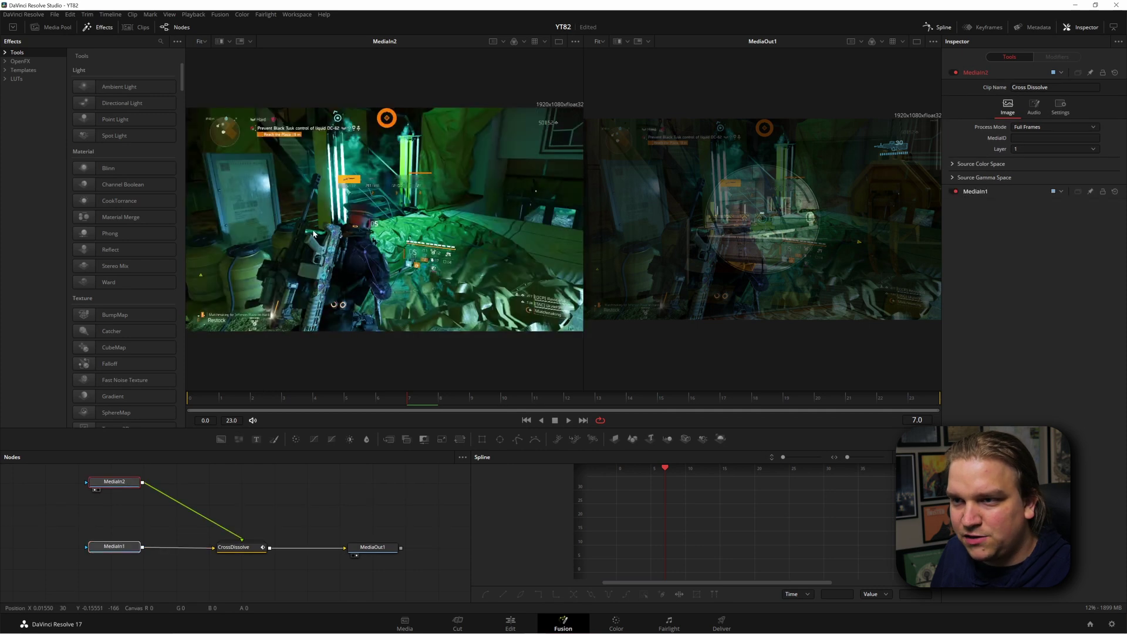
{"action": "scroll", "coordinate": [292, 574], "scroll_direction": "up", "scroll_amount": 3}
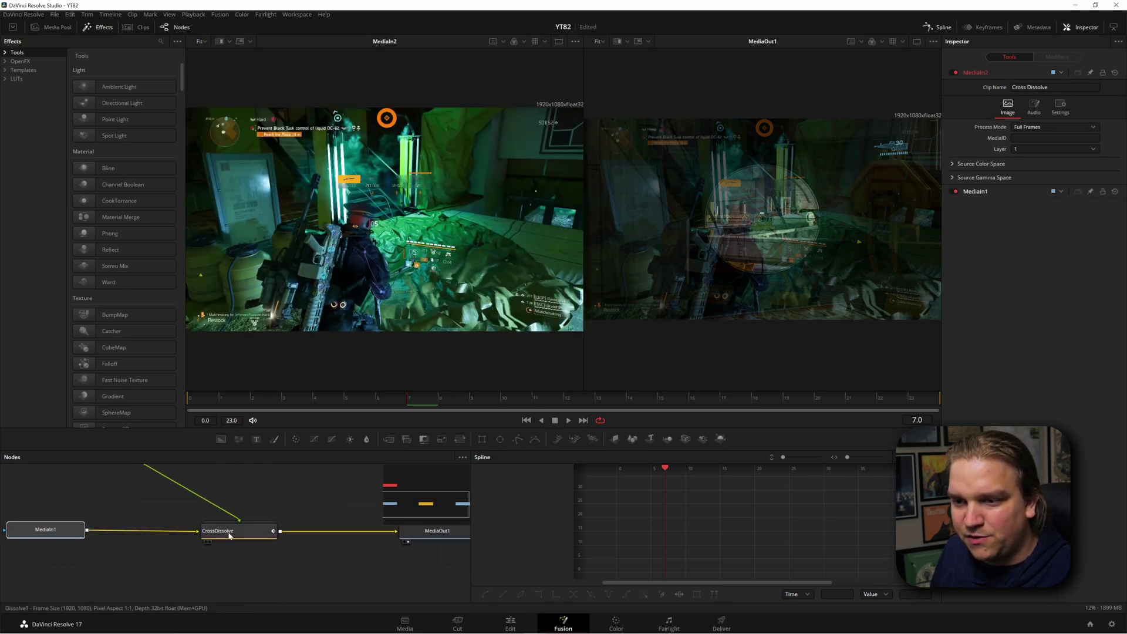
Step: Expand the CrossDissolve group and scrub Dissolve1 through the whole transition
{"action": "left_click", "coordinate": [248, 535]}
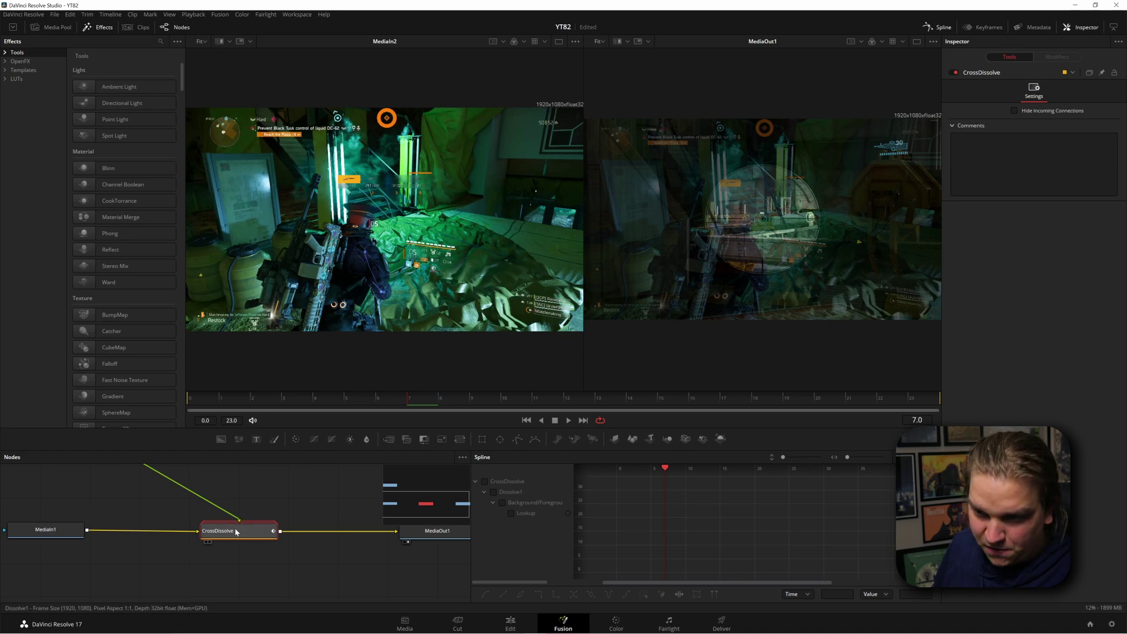
{"action": "key", "text": "ctrl+e"}
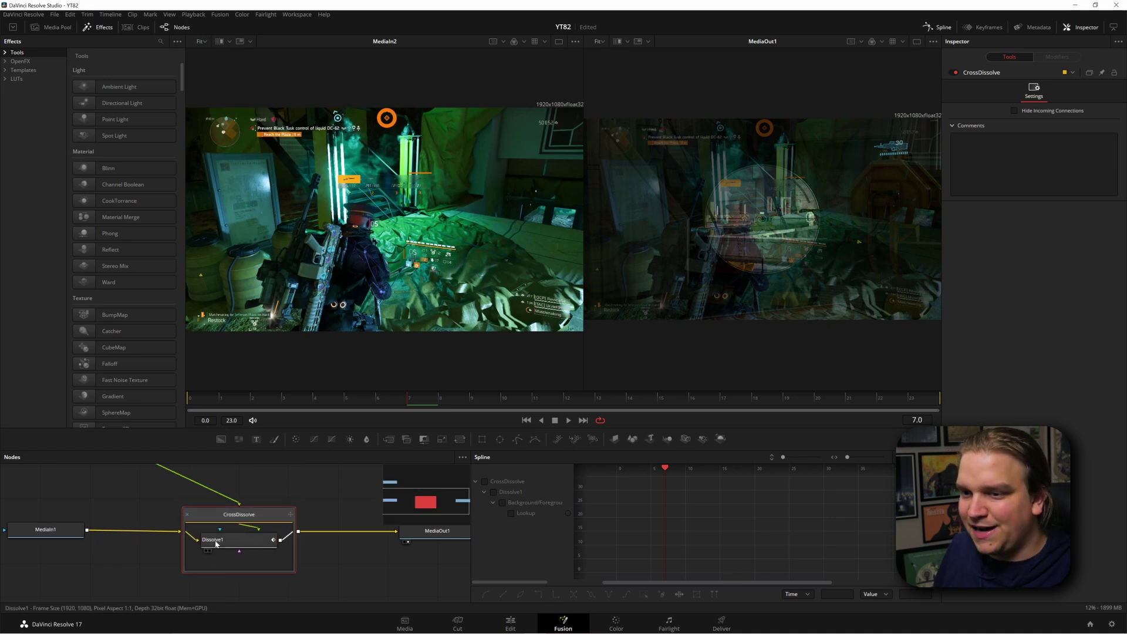
{"action": "left_click", "coordinate": [216, 542]}
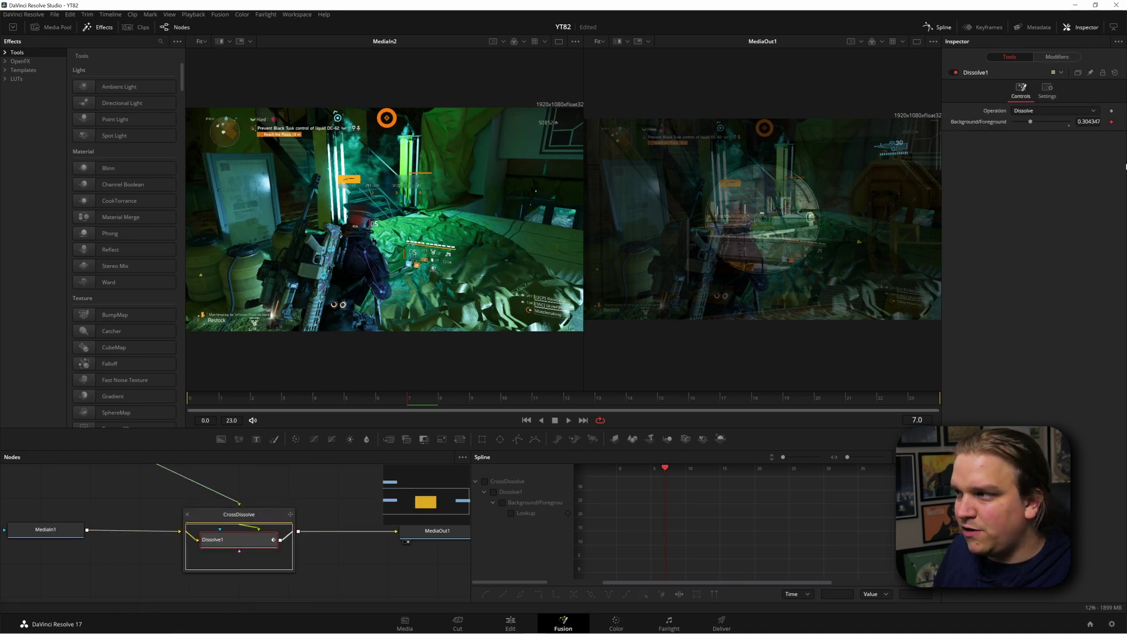
{"action": "left_click_drag", "start_coordinate": [221, 409], "coordinate": [833, 383]}
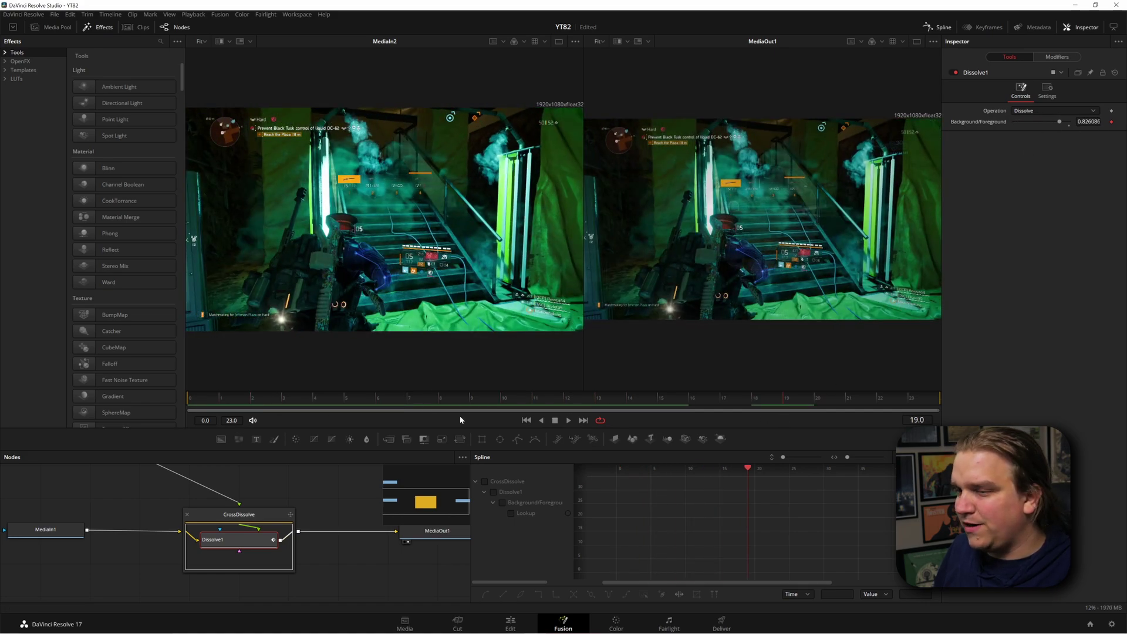
{"action": "left_click_drag", "start_coordinate": [414, 411], "coordinate": [966, 424]}
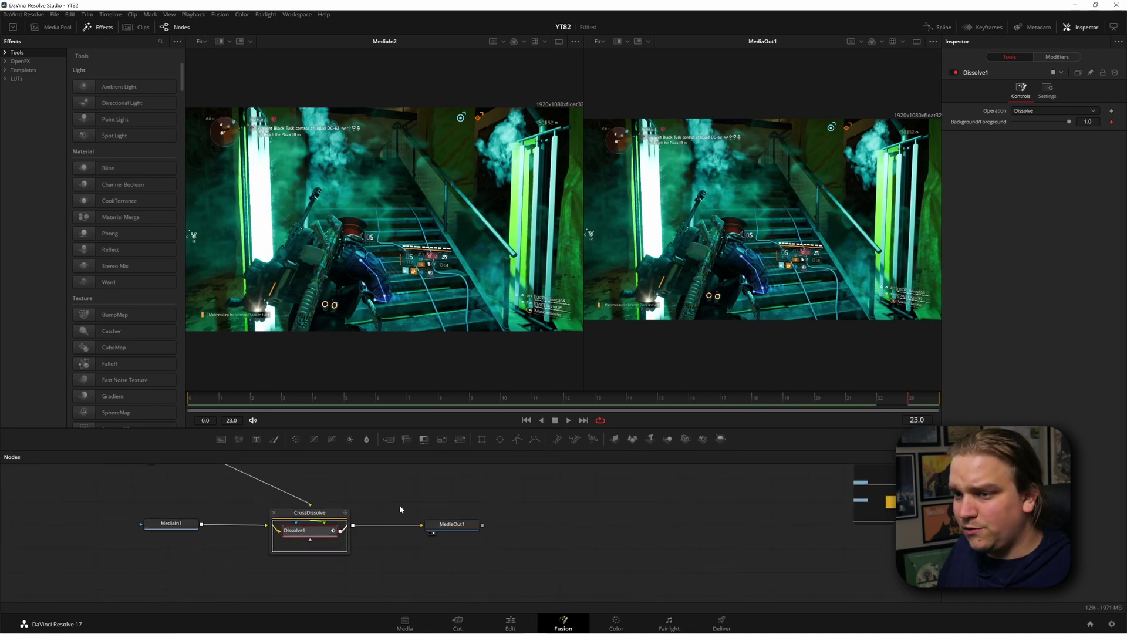
Step: Delete the CrossDissolve node and disconnect MediaIn1 from MediaOut1
{"action": "left_click", "coordinate": [298, 517]}
{"action": "key", "text": "Delete"}
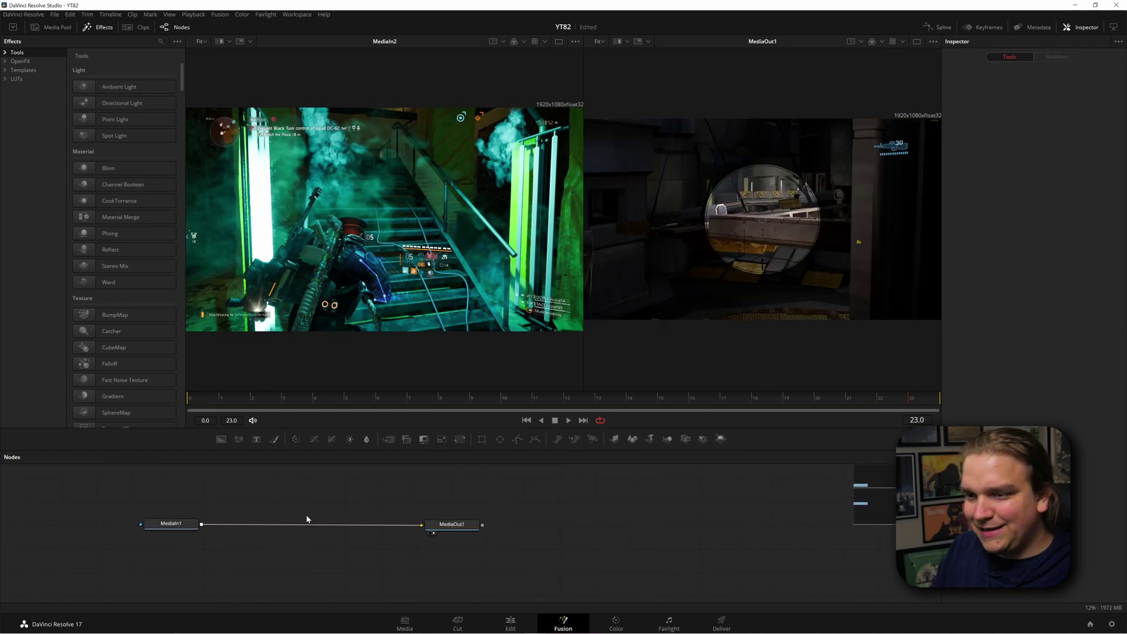
{"action": "left_click_drag", "start_coordinate": [201, 525], "coordinate": [365, 548]}
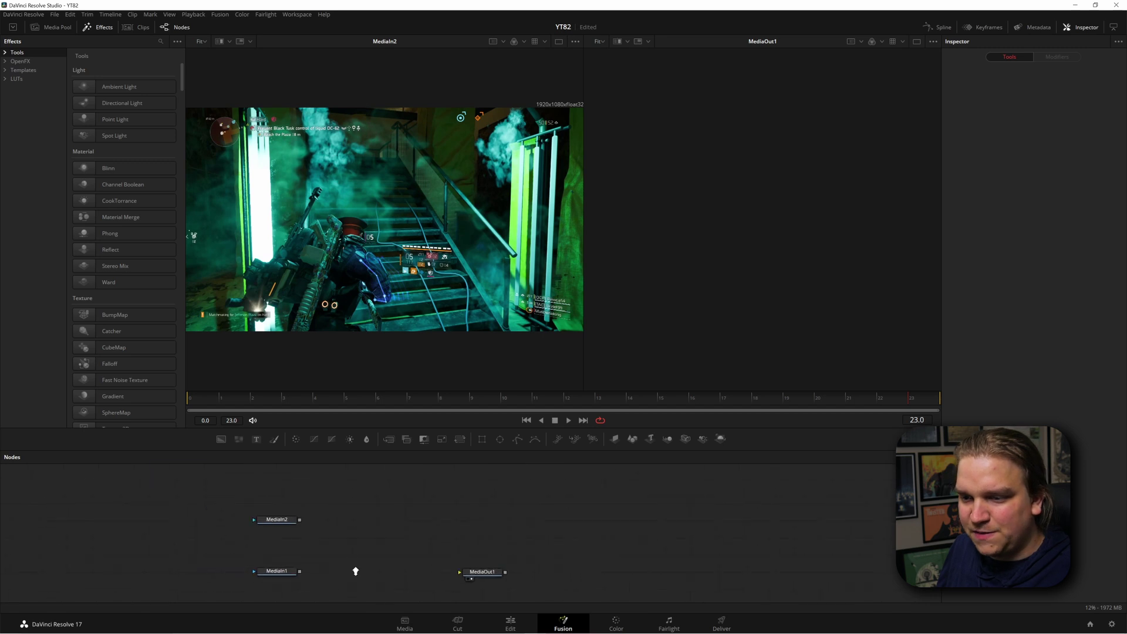
Step: Spread the nodes out, with MediaOut1 far right and MediaIn1 and MediaIn2 on the left
{"action": "left_click_drag", "start_coordinate": [520, 569], "coordinate": [777, 568]}
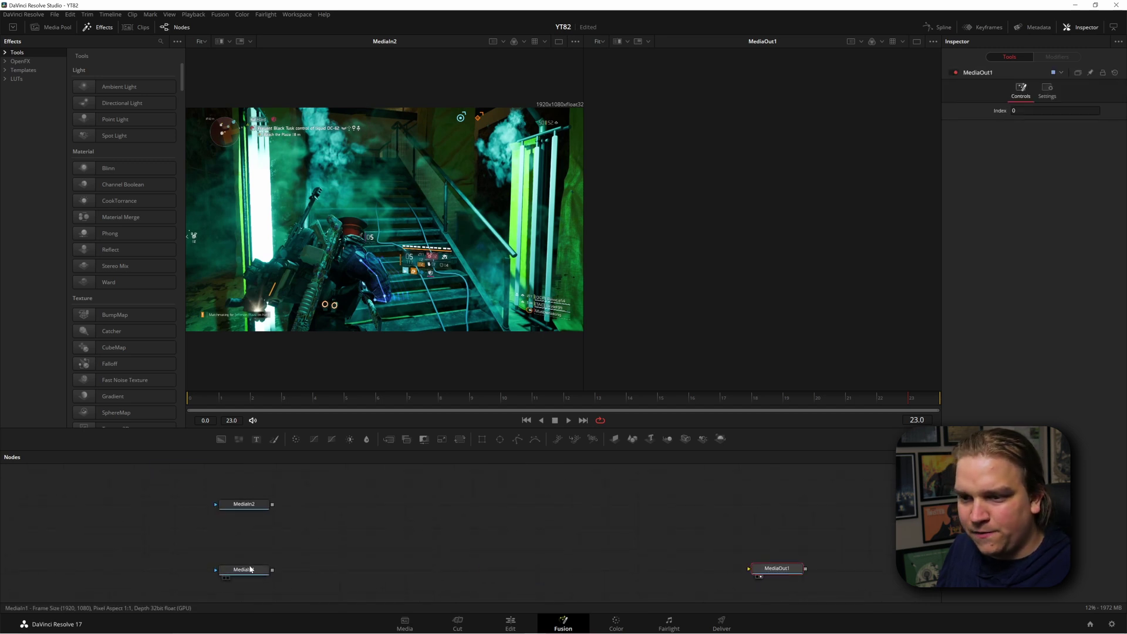
{"action": "left_click_drag", "start_coordinate": [85, 569], "coordinate": [81, 569]}
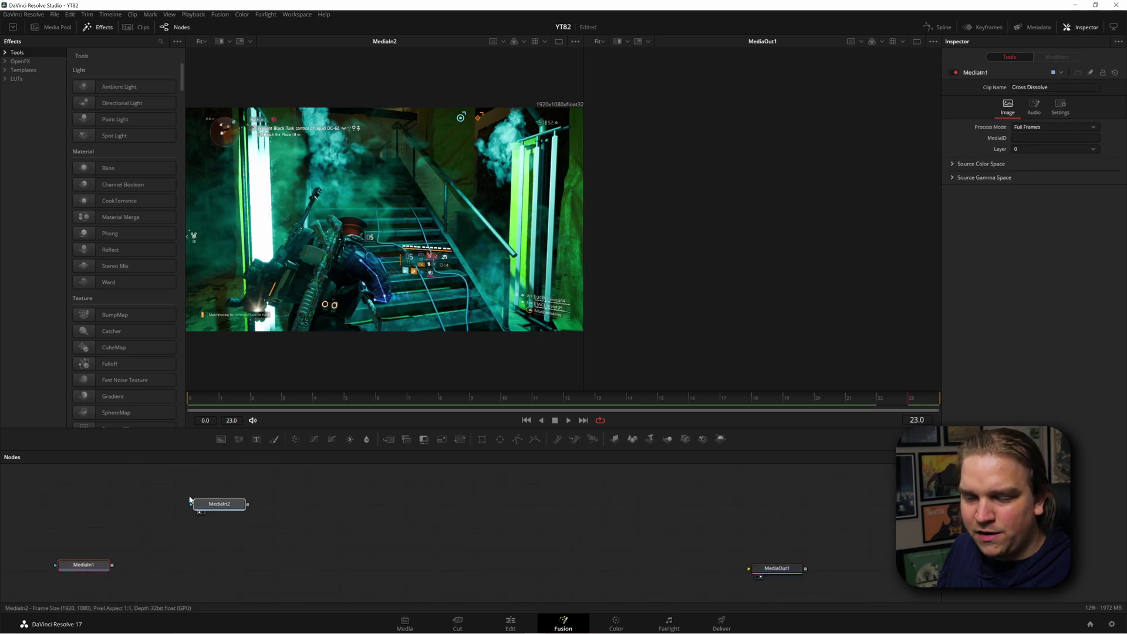
{"action": "left_click_drag", "start_coordinate": [115, 499], "coordinate": [108, 494]}
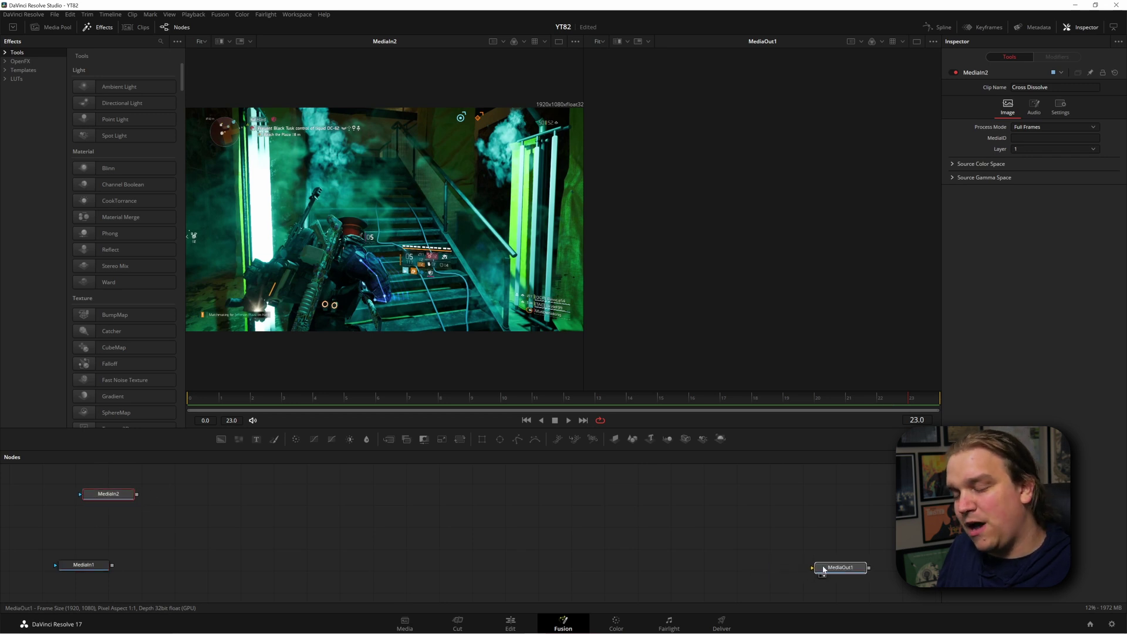
{"action": "left_click", "coordinate": [824, 569]}
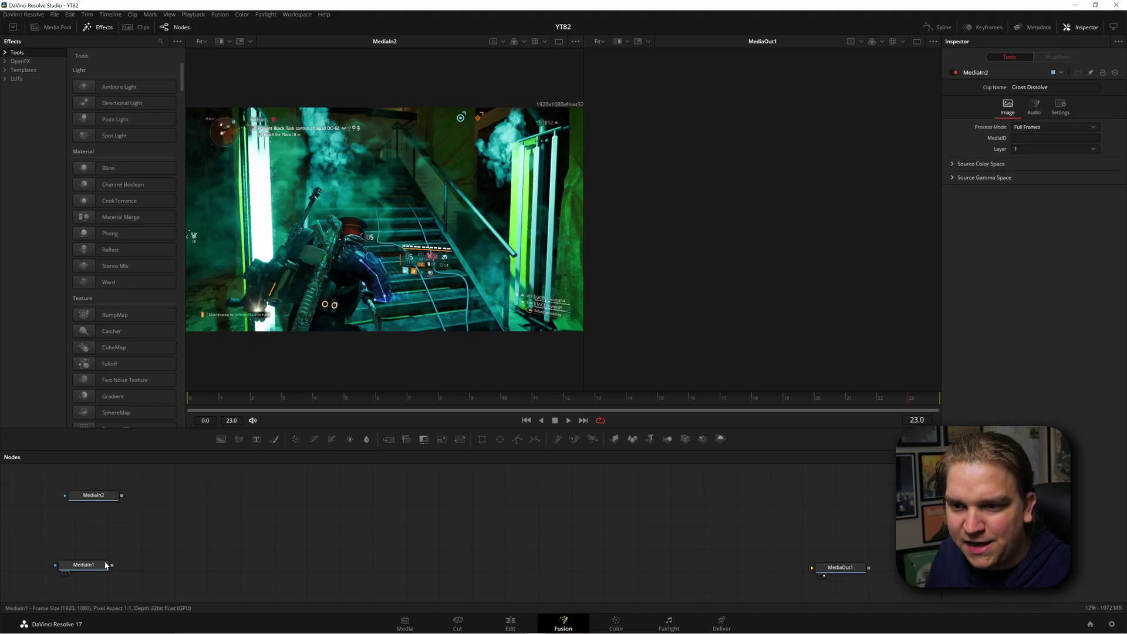
Step: Add an Image Plane 3D after MediaIn1 and another after MediaIn2
{"action": "left_click", "coordinate": [106, 565]}
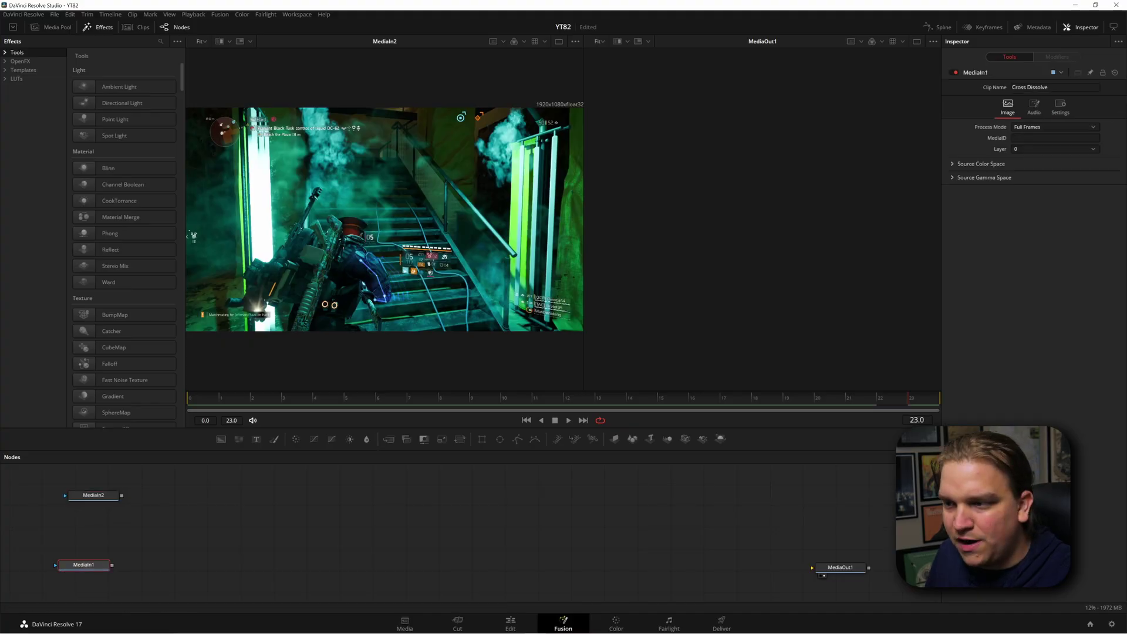
{"action": "left_click", "coordinate": [615, 440]}
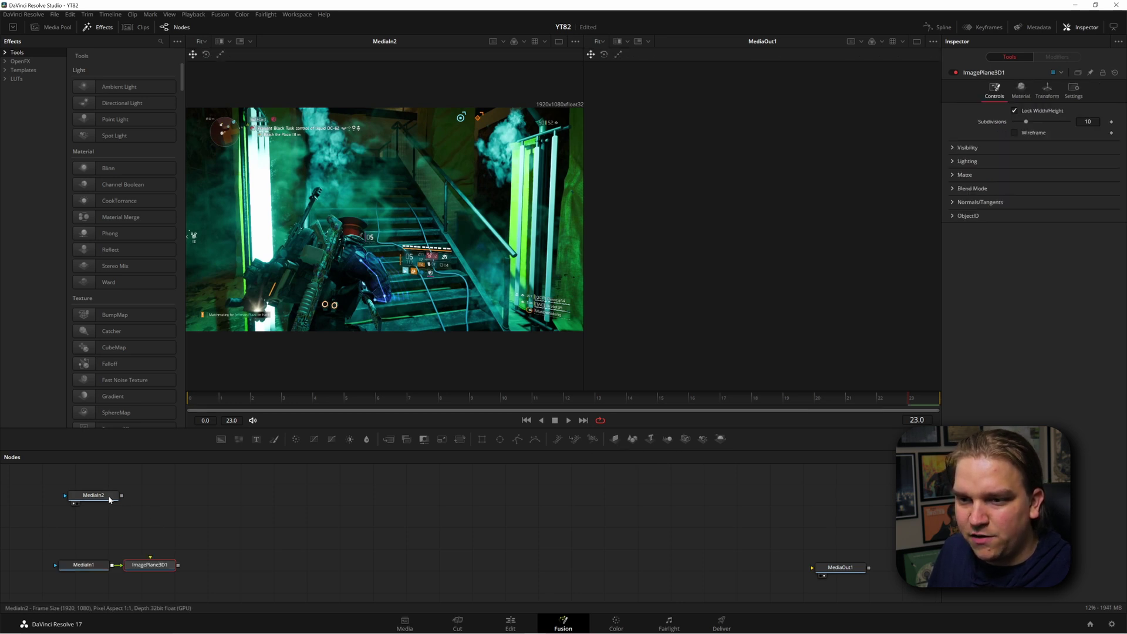
{"action": "left_click", "coordinate": [109, 500]}
{"action": "left_click", "coordinate": [615, 440]}
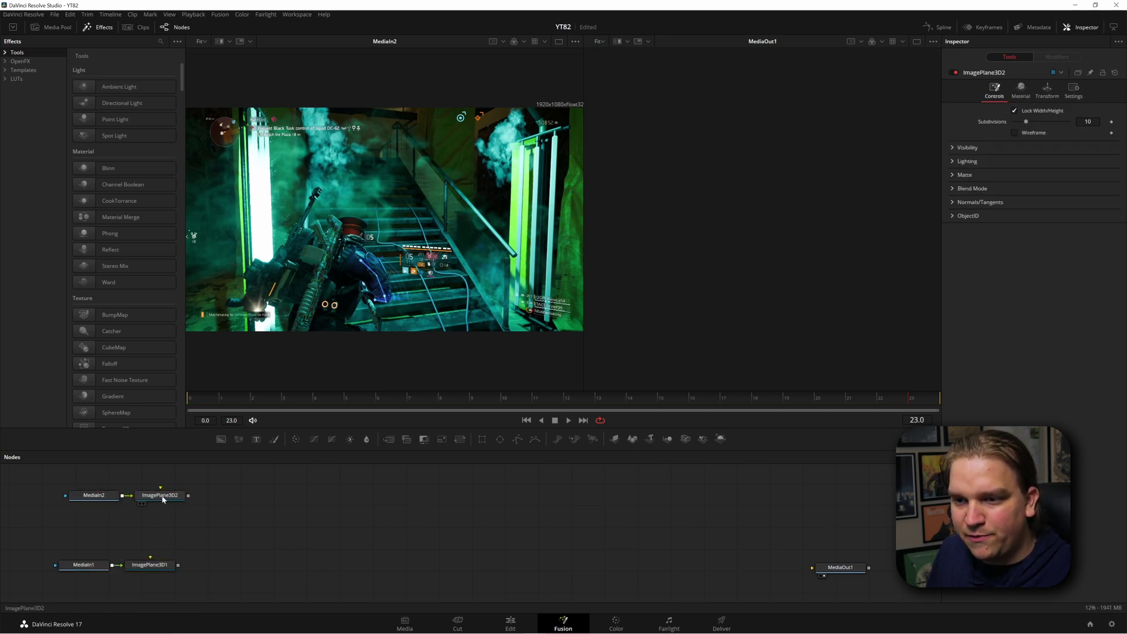
Step: View ImagePlane3D2 in 3D and merge both image planes into Merge3D1
{"action": "key", "text": "1"}
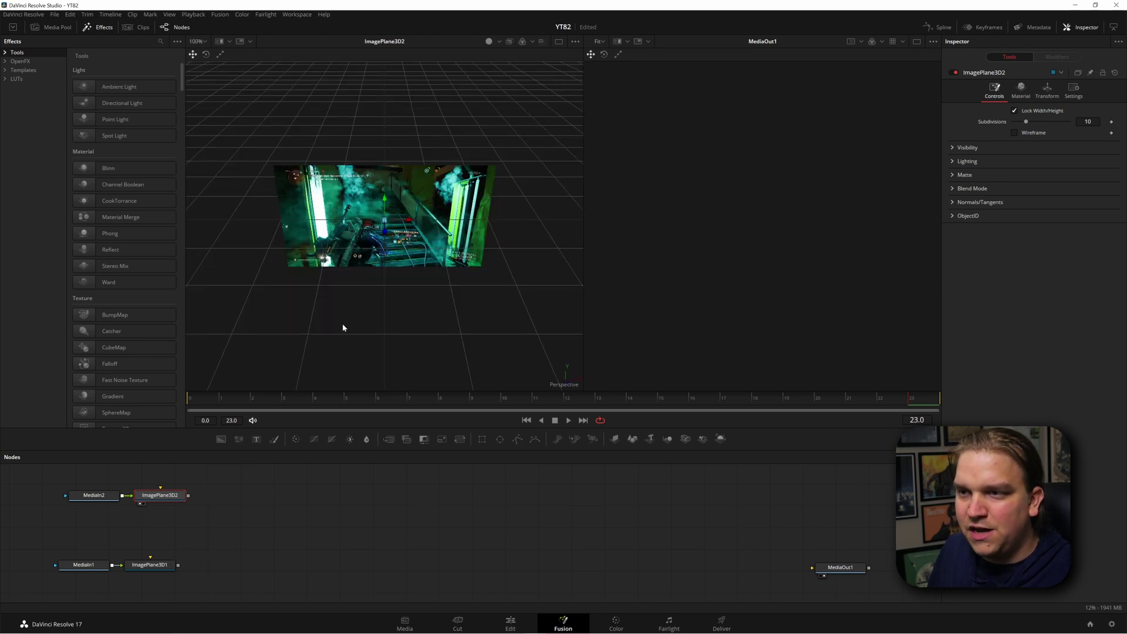
{"action": "left_click_drag", "start_coordinate": [338, 331], "coordinate": [353, 253]}
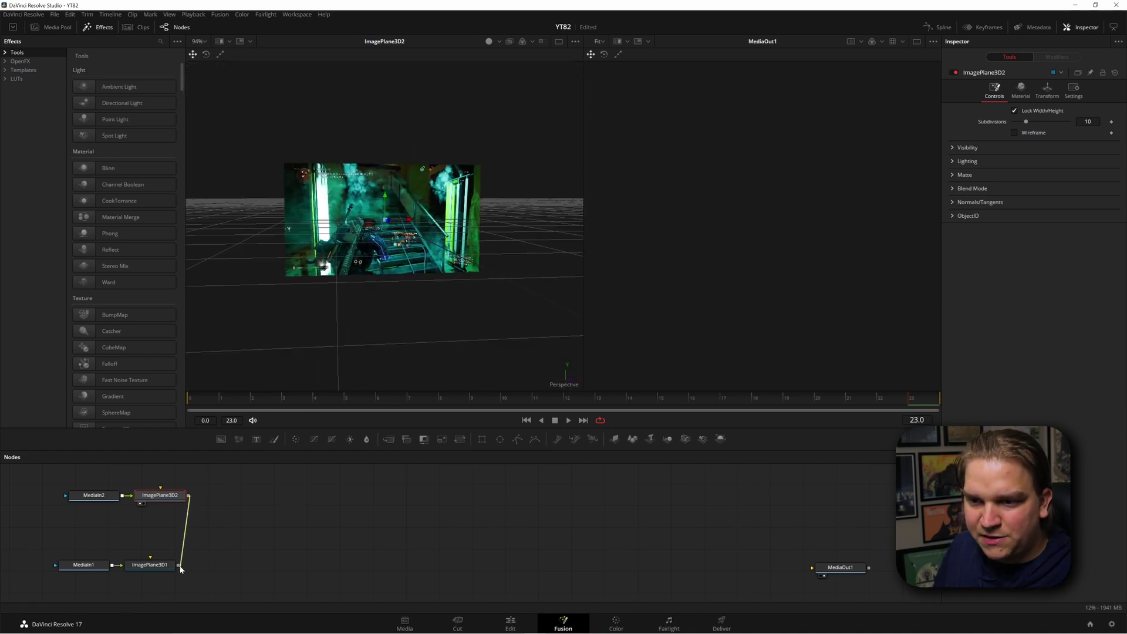
{"action": "left_click_drag", "start_coordinate": [181, 569], "coordinate": [299, 533]}
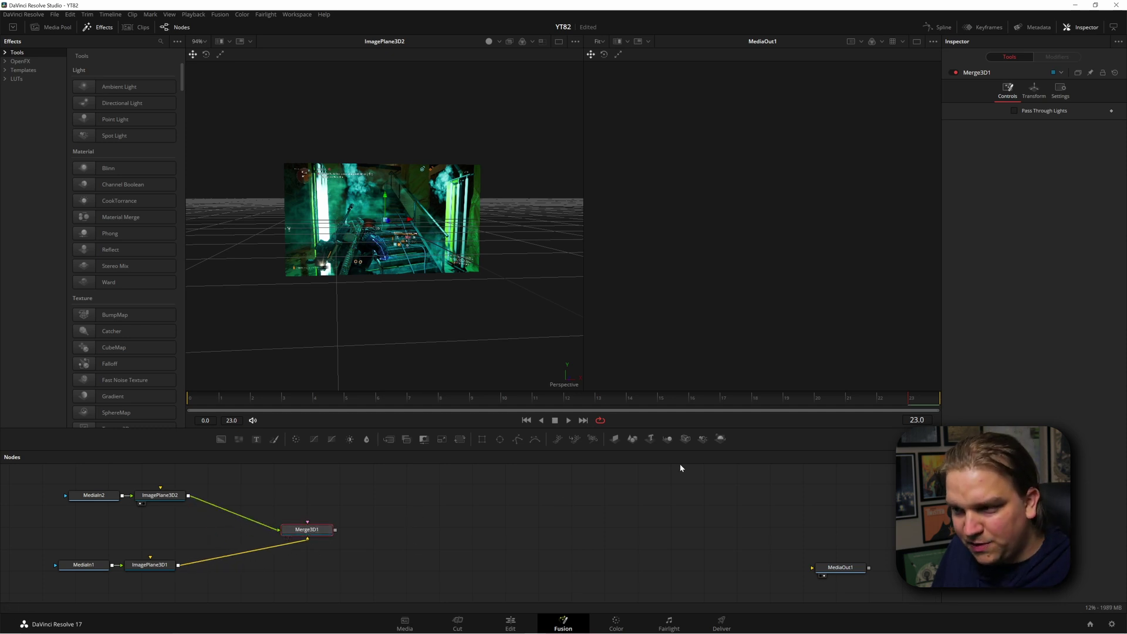
Step: Add Renderer3D1 after Merge3D1 and wire its output into MediaOut1
{"action": "left_click", "coordinate": [720, 440]}
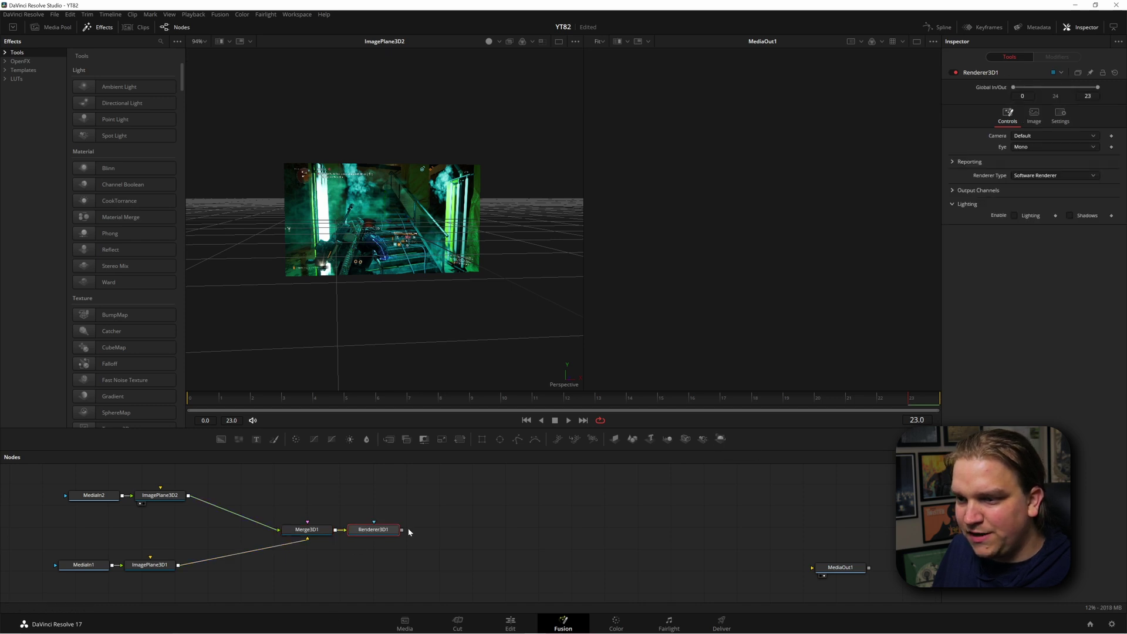
{"action": "left_click_drag", "start_coordinate": [403, 533], "coordinate": [840, 568]}
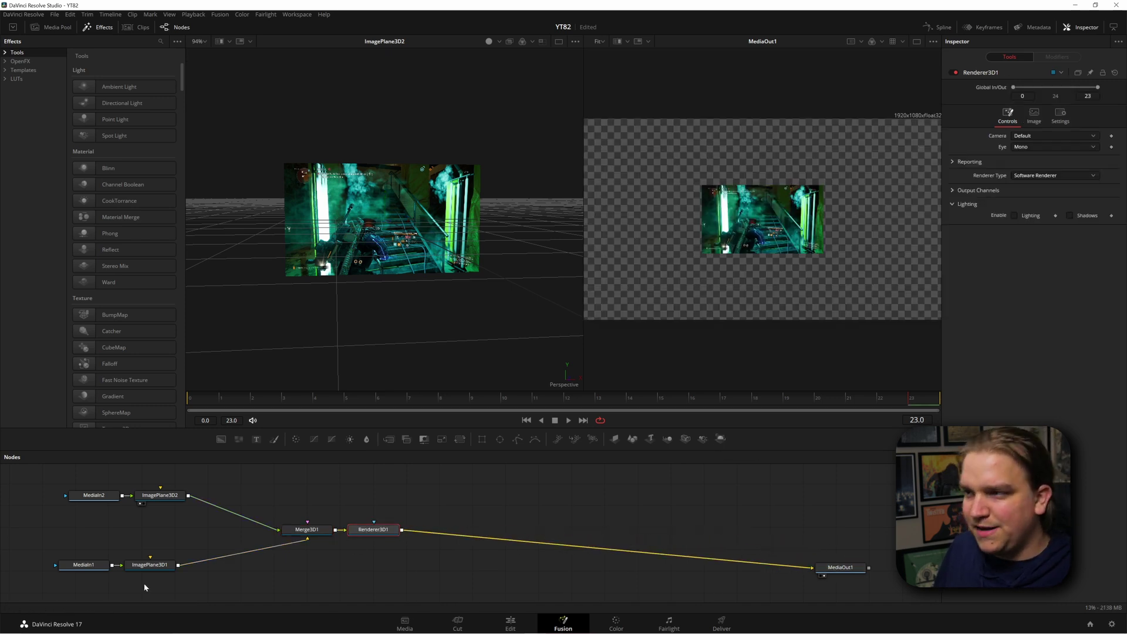
{"action": "left_click", "coordinate": [306, 531]}
{"action": "left_click_drag", "start_coordinate": [338, 289], "coordinate": [309, 292]}
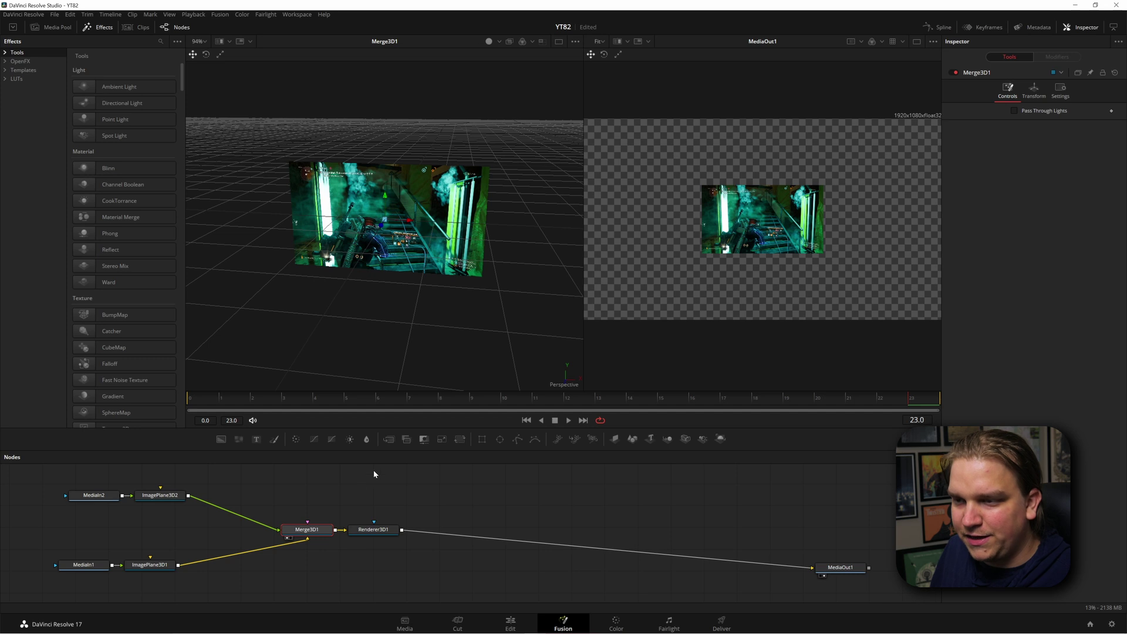
{"action": "left_click_drag", "start_coordinate": [852, 566], "coordinate": [861, 568]}
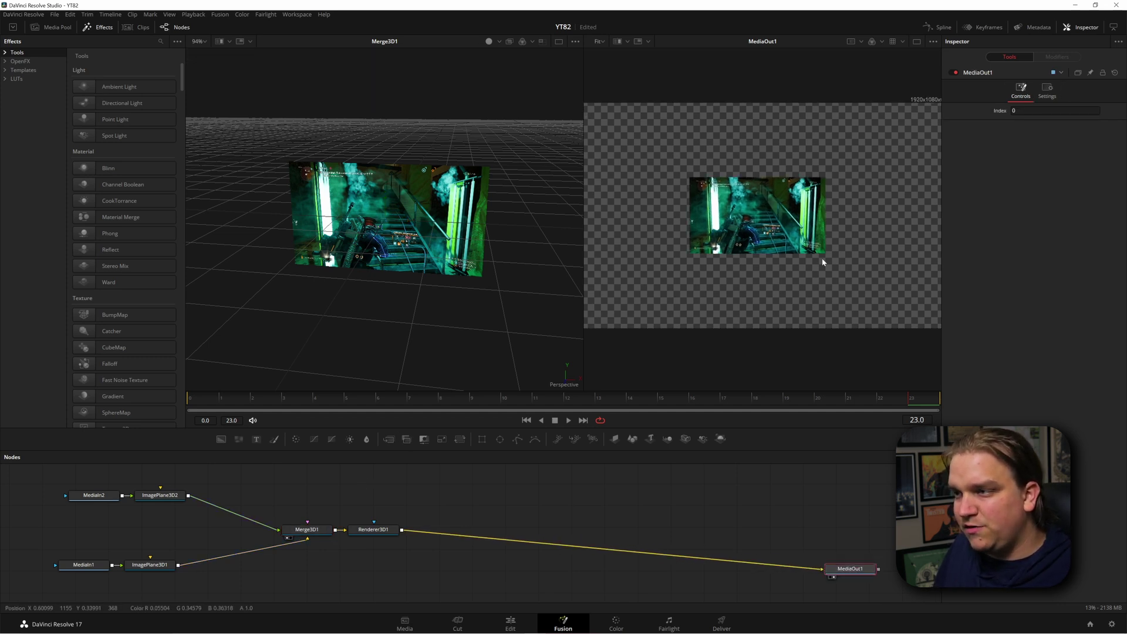
{"action": "scroll", "coordinate": [781, 282], "scroll_direction": "down", "scroll_amount": 3}
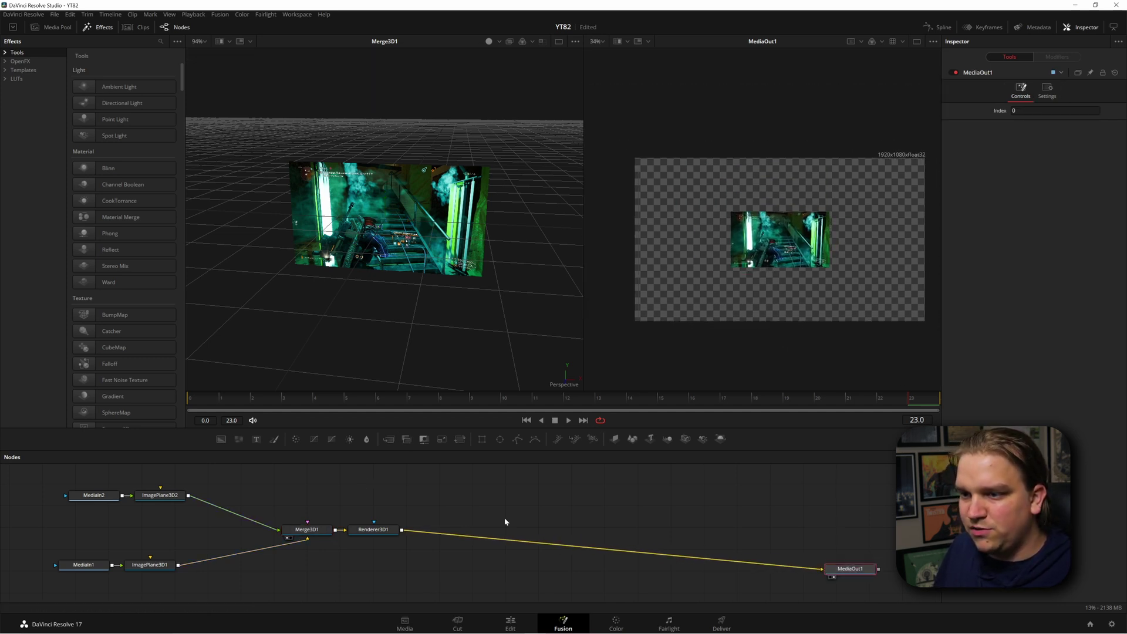
{"action": "left_click", "coordinate": [458, 498]}
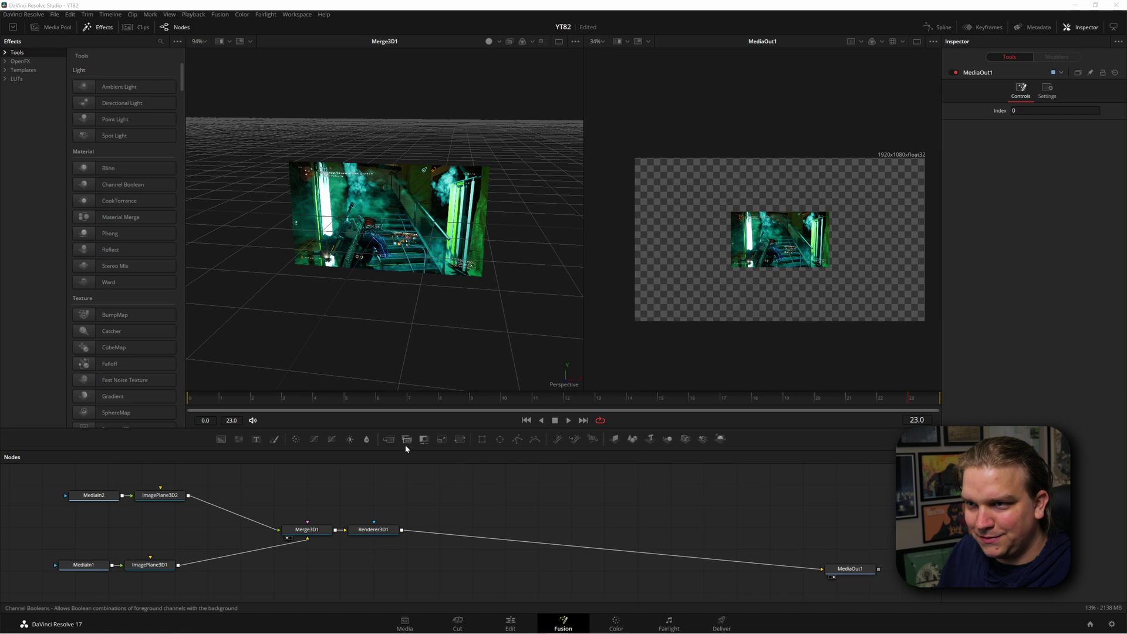
{"action": "left_click", "coordinate": [310, 533]}
{"action": "left_click_drag", "start_coordinate": [358, 306], "coordinate": [367, 203]}
{"action": "left_click", "coordinate": [148, 566]}
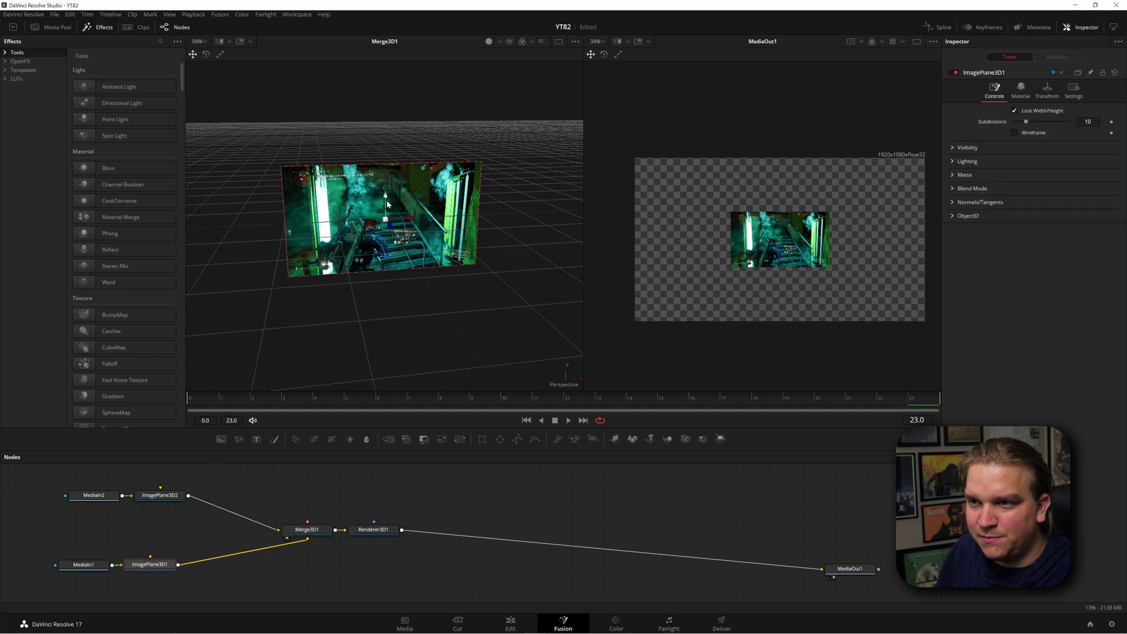
{"action": "mouse_move", "coordinate": [388, 204]}
{"action": "left_mouse_down"}
{"action": "mouse_move", "coordinate": [410, 126]}
{"action": "mouse_move", "coordinate": [397, 186]}
{"action": "left_mouse_up"}
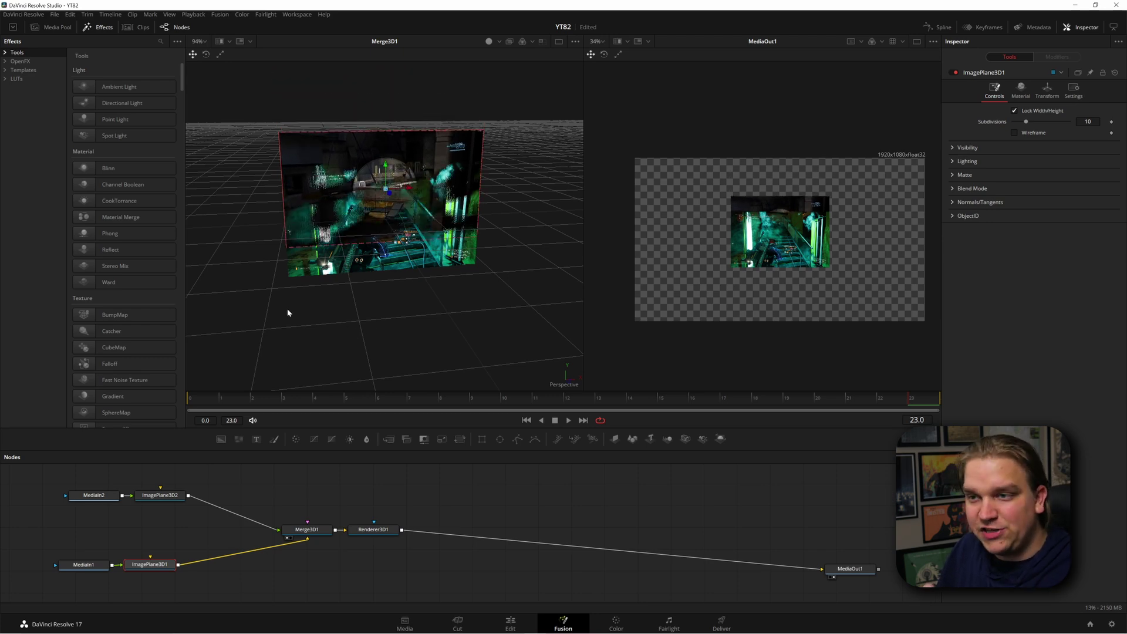
{"action": "mouse_move", "coordinate": [280, 313]}
{"action": "left_mouse_down"}
{"action": "mouse_move", "coordinate": [398, 325]}
{"action": "mouse_move", "coordinate": [486, 300]}
{"action": "mouse_move", "coordinate": [483, 262]}
{"action": "mouse_move", "coordinate": [438, 297]}
{"action": "mouse_move", "coordinate": [325, 331]}
{"action": "mouse_move", "coordinate": [281, 306]}
{"action": "mouse_move", "coordinate": [291, 322]}
{"action": "left_mouse_up"}
{"action": "mouse_move", "coordinate": [357, 350]}
{"action": "left_mouse_down"}
{"action": "mouse_move", "coordinate": [397, 329]}
{"action": "mouse_move", "coordinate": [376, 331]}
{"action": "mouse_move", "coordinate": [403, 340]}
{"action": "mouse_move", "coordinate": [370, 351]}
{"action": "left_mouse_up"}
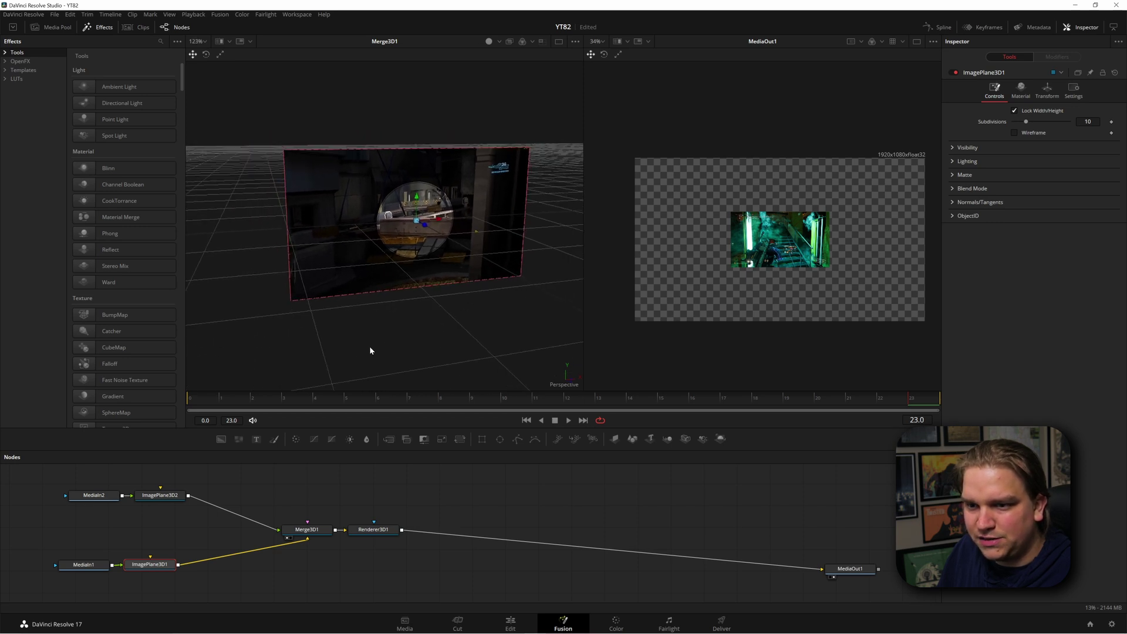
Step: Select ImagePlane3D2 and orbit the 3D view to see the plane edge-on
{"action": "left_click", "coordinate": [158, 495]}
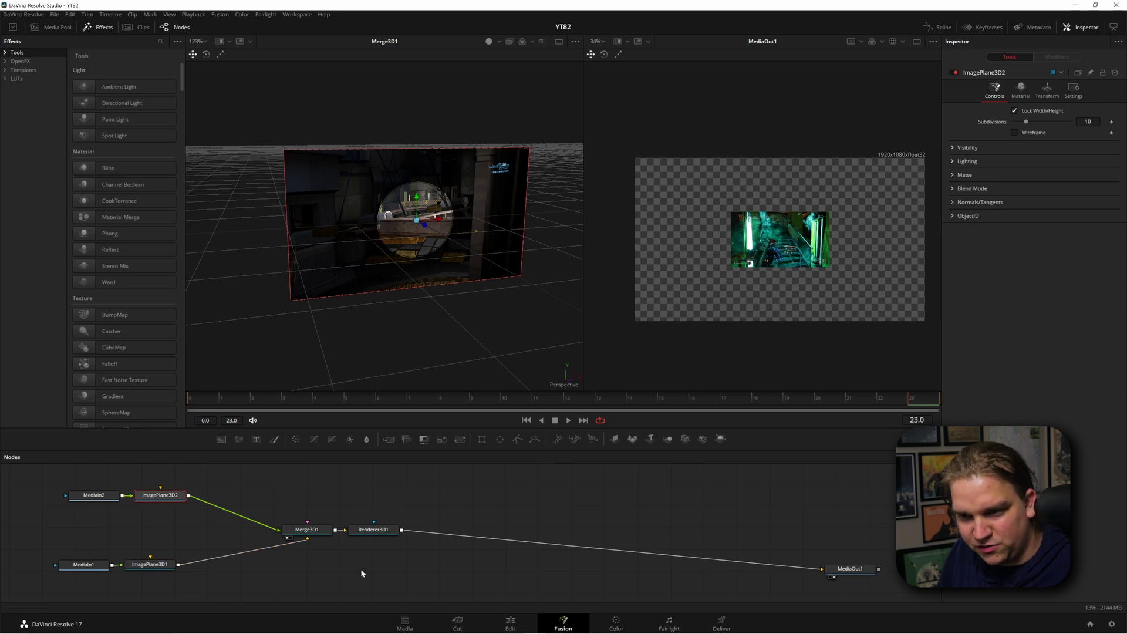
{"action": "left_click", "coordinate": [193, 550]}
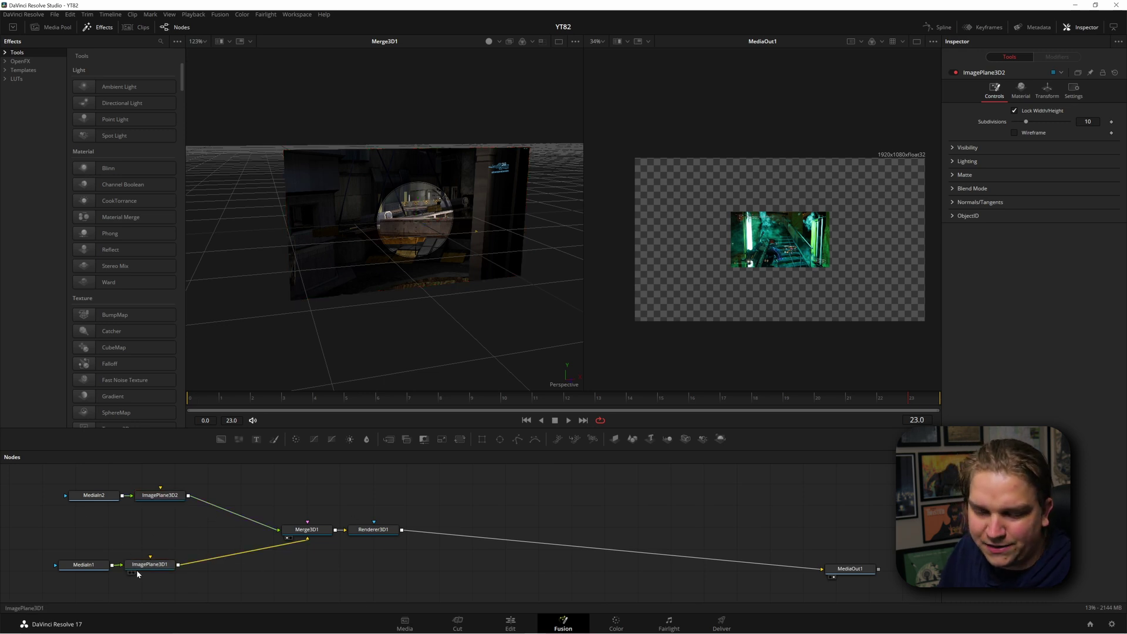
{"action": "left_click", "coordinate": [159, 498]}
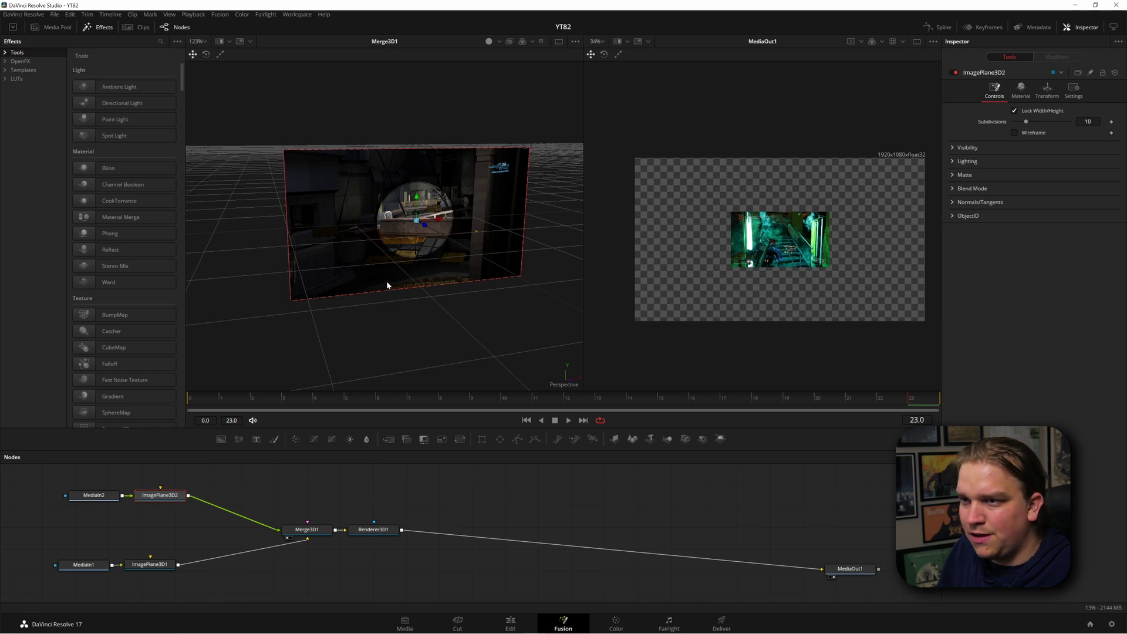
{"action": "left_click_drag", "start_coordinate": [385, 287], "coordinate": [347, 290]}
{"action": "right_click", "coordinate": [347, 291]}
{"action": "left_click_drag", "start_coordinate": [301, 340], "coordinate": [620, 323]}
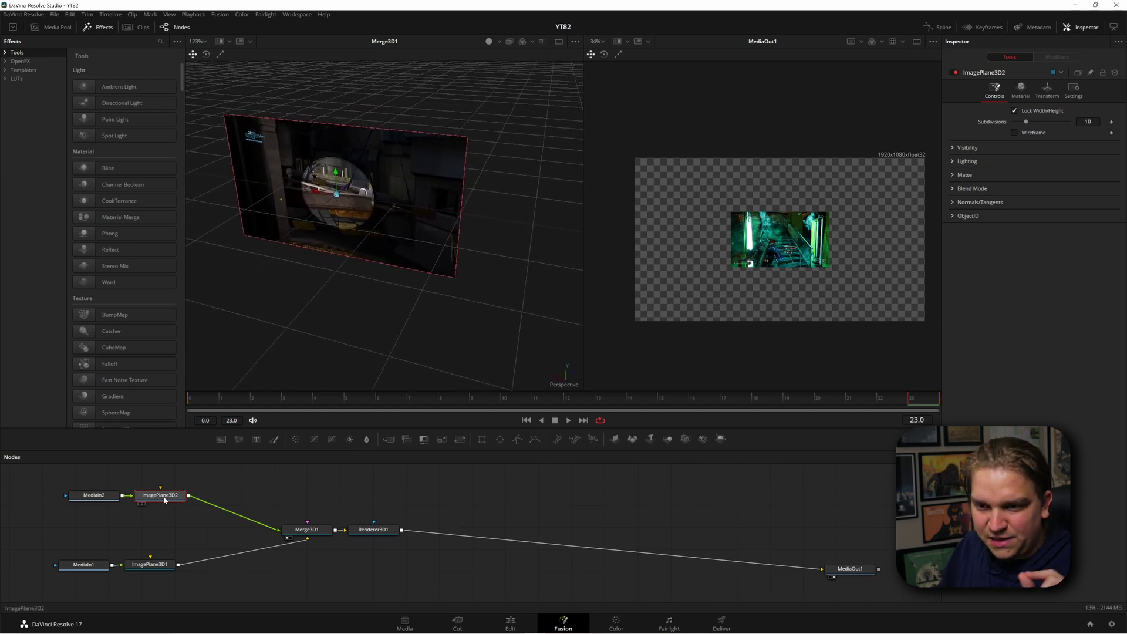
Step: Set ImagePlane3D2's Translation Z to -0.01 and Rotation Y to 180
{"action": "left_click", "coordinate": [1046, 94]}
{"action": "left_click_drag", "start_coordinate": [1088, 143], "coordinate": [1083, 143]}
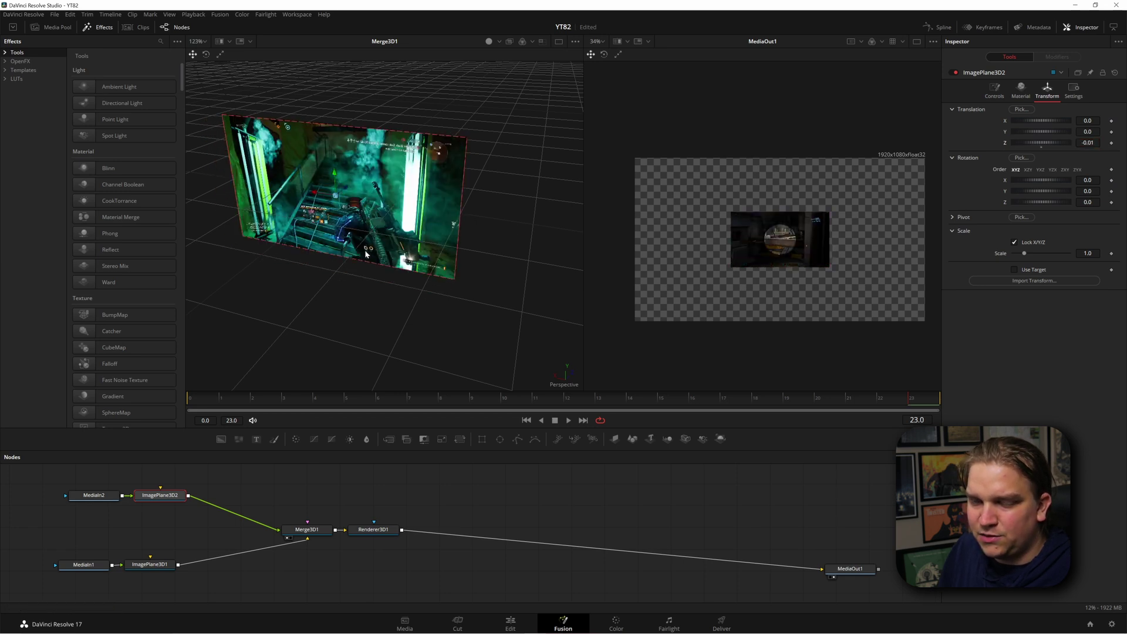
{"action": "left_click_drag", "start_coordinate": [381, 251], "coordinate": [491, 270]}
{"action": "scroll", "coordinate": [391, 262], "scroll_direction": "up", "scroll_amount": 4}
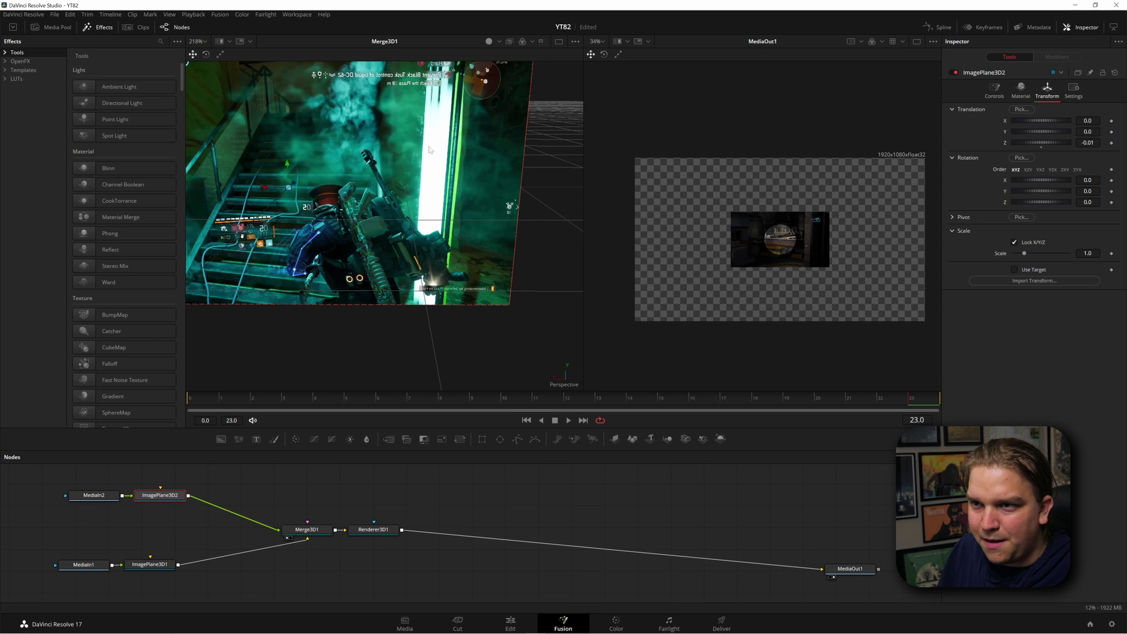
{"action": "scroll", "coordinate": [388, 154], "scroll_direction": "down", "scroll_amount": 4}
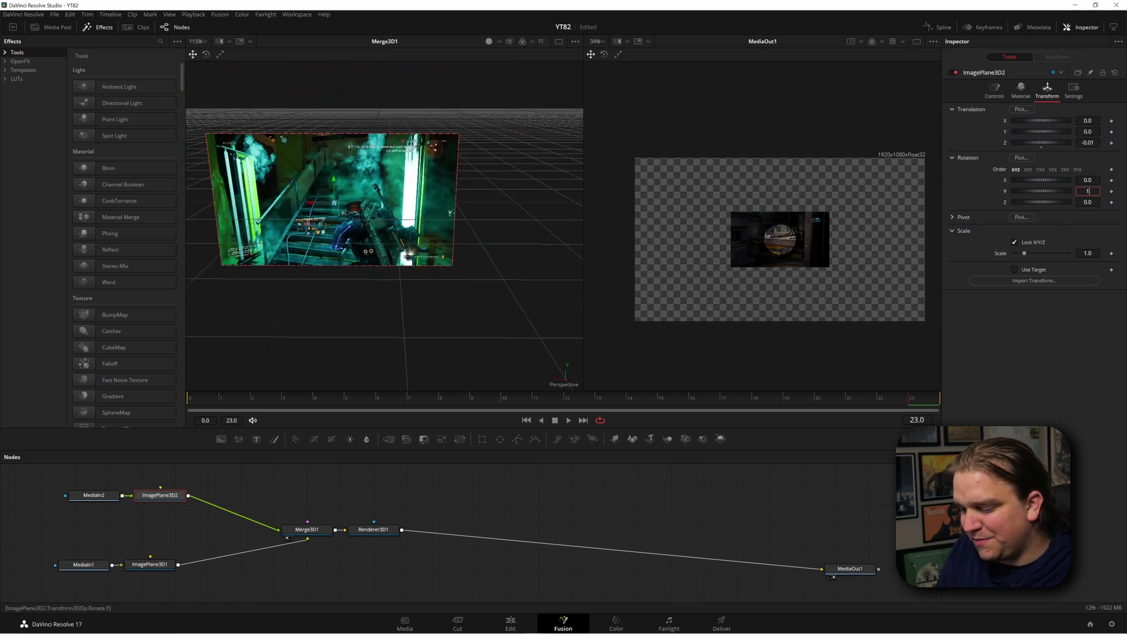
{"action": "key", "text": "Tab"}
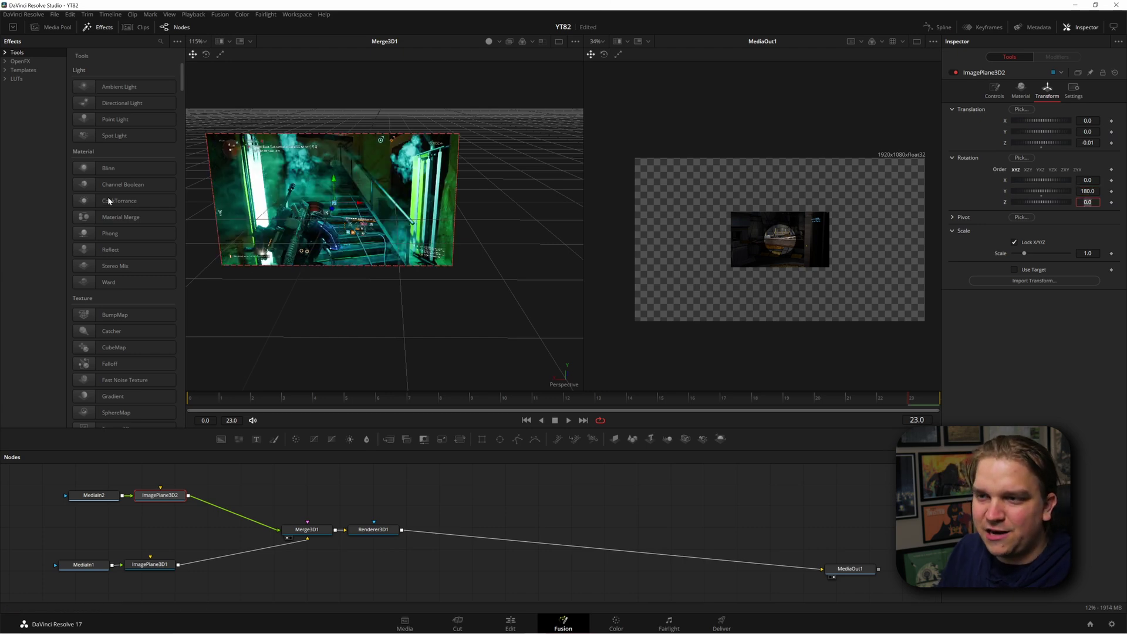
{"action": "right_click", "coordinate": [472, 204]}
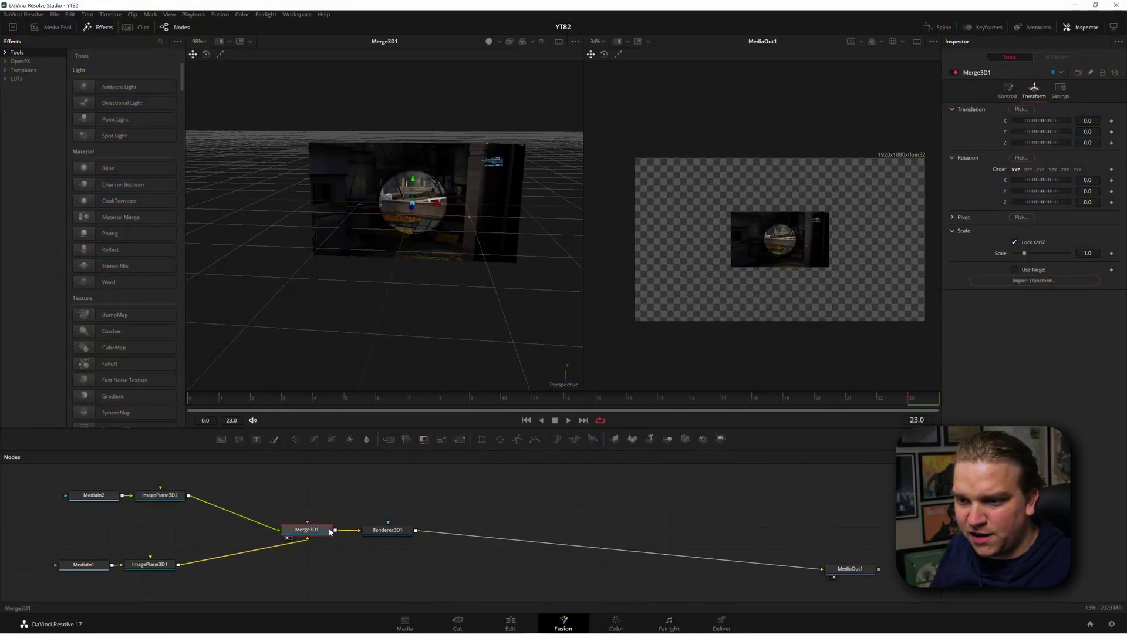
{"action": "left_click_drag", "start_coordinate": [1088, 143], "coordinate": [1105, 144]}
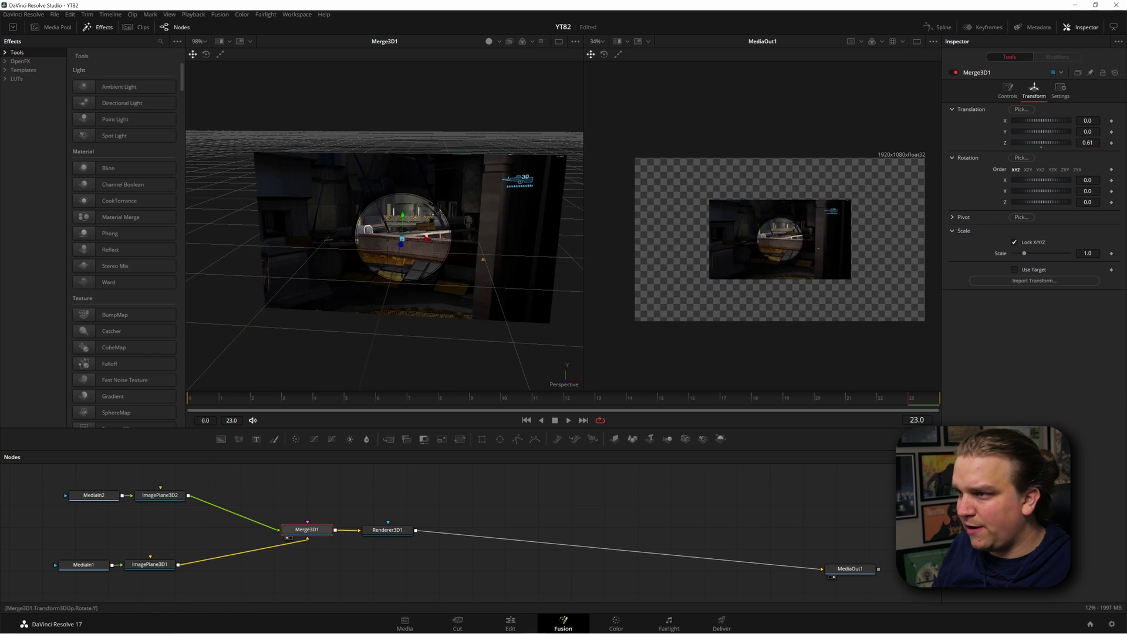
{"action": "mouse_move", "coordinate": [1088, 191]}
{"action": "left_mouse_down"}
{"action": "mouse_move", "coordinate": [1111, 190]}
{"action": "mouse_move", "coordinate": [1087, 191]}
{"action": "left_mouse_up"}
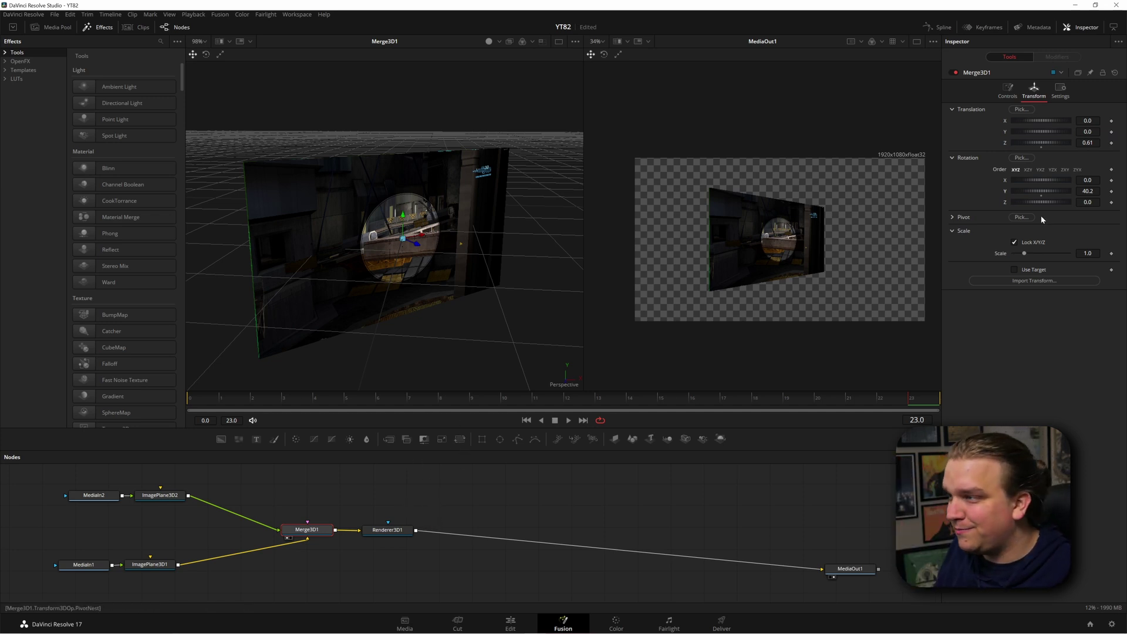
{"action": "key", "text": "Return"}
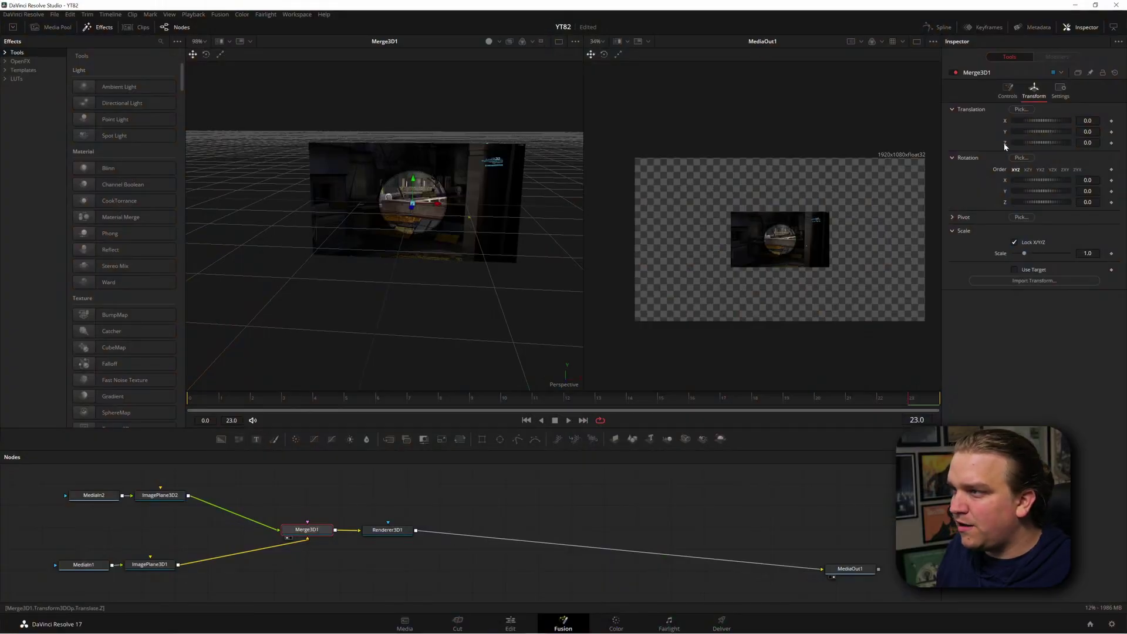
Step: Drive Merge3D1's Translation Z with an Anim Curves modifier and show its settings
{"action": "right_click", "coordinate": [1005, 147]}
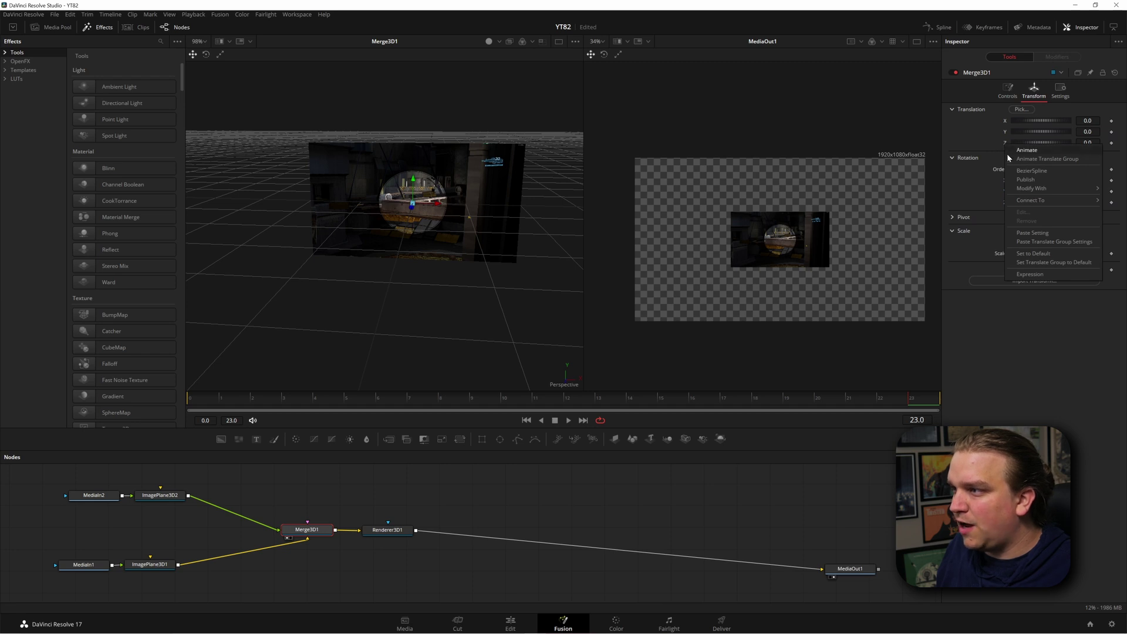
{"action": "mouse_move", "coordinate": [1026, 190]}
{"action": "left_click", "coordinate": [976, 190]}
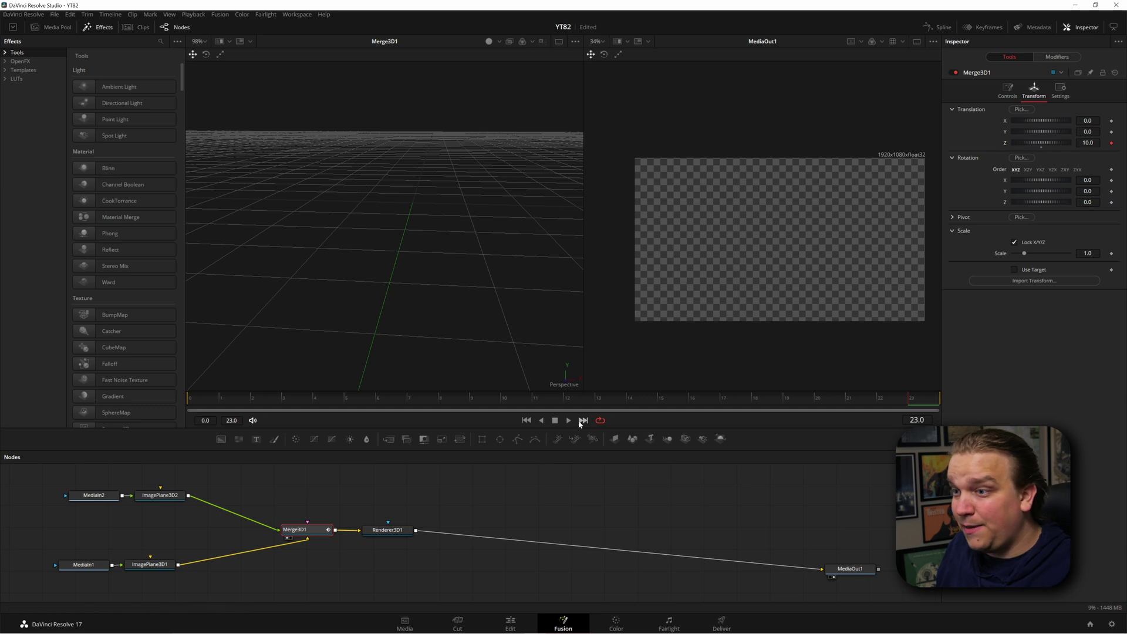
{"action": "left_click", "coordinate": [1056, 56]}
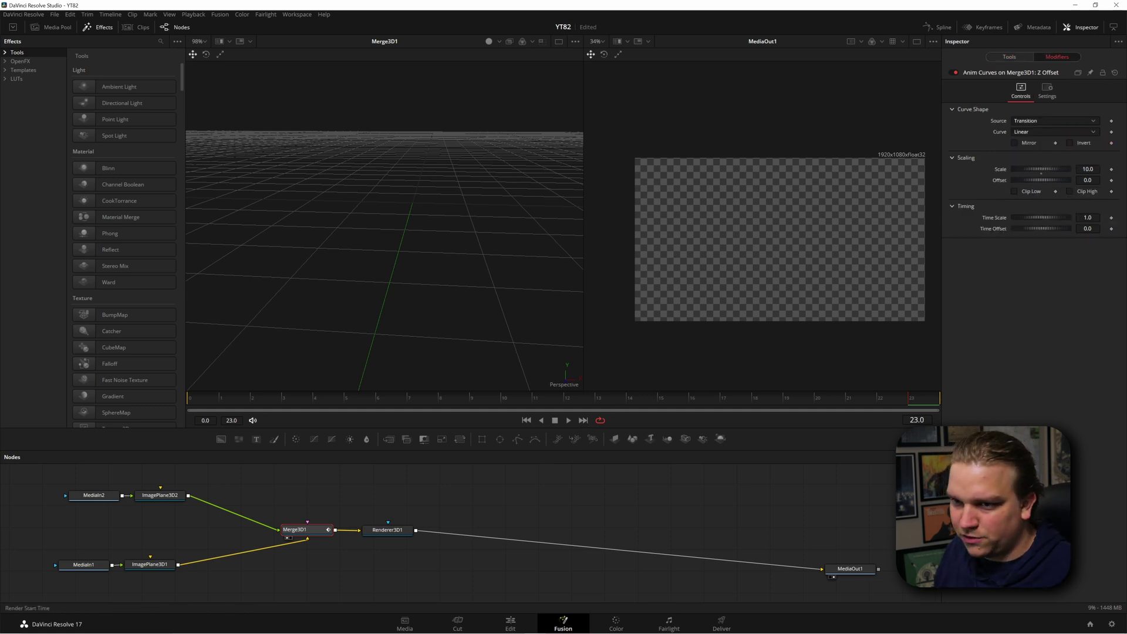
Step: Scrub from the first frame to frame 22 to preview the planes moving
{"action": "left_click_drag", "start_coordinate": [464, 284], "coordinate": [1071, 408]}
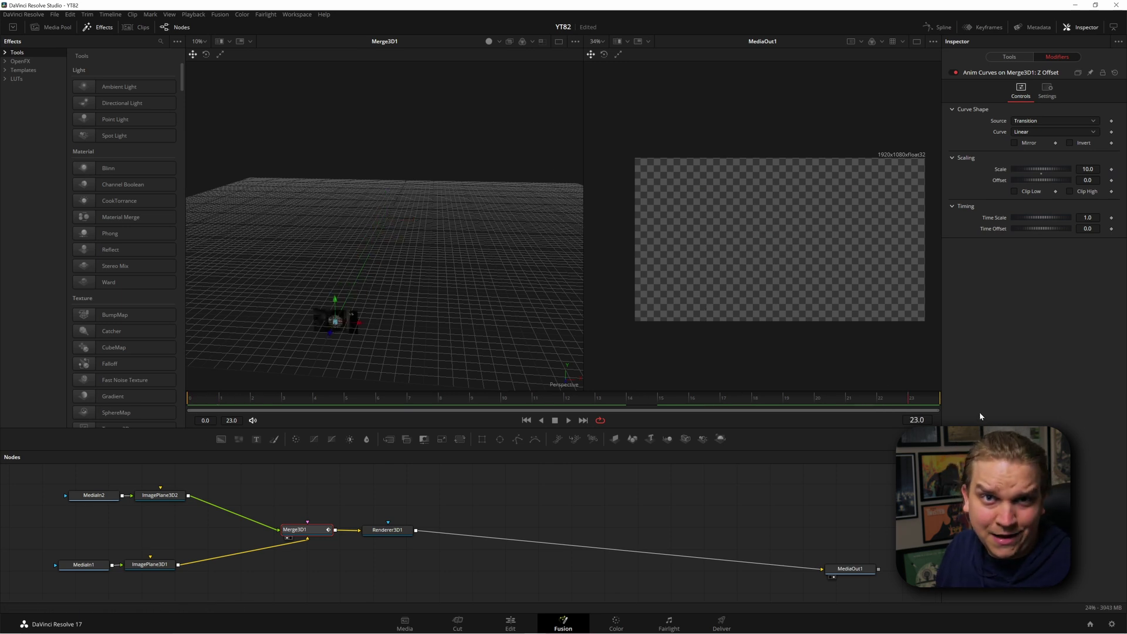
{"action": "left_click", "coordinate": [189, 399]}
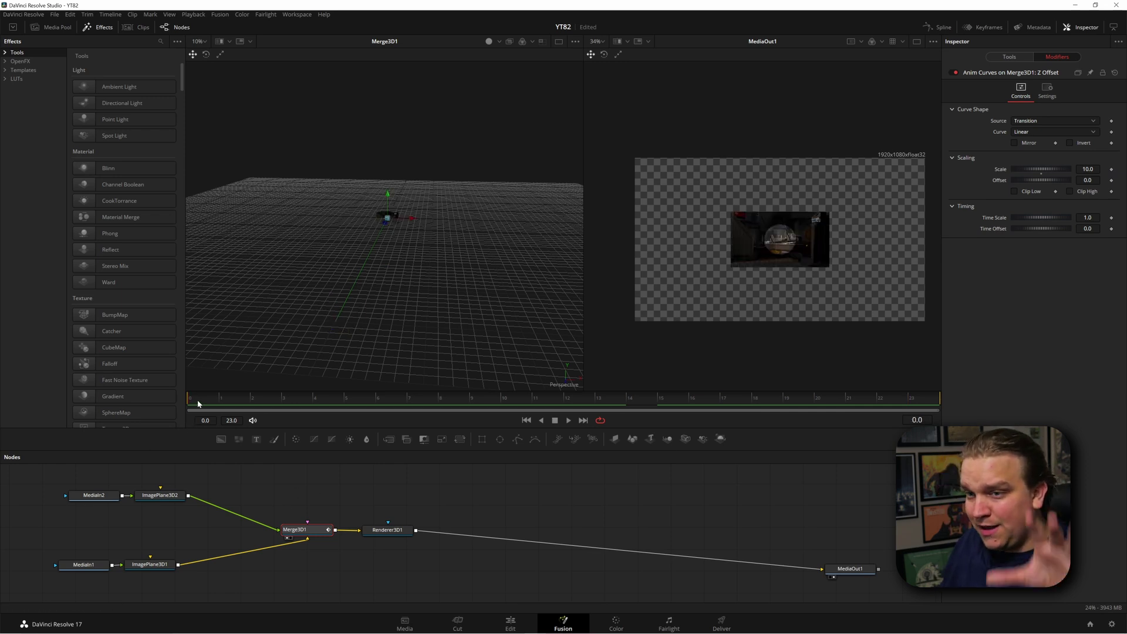
{"action": "left_click", "coordinate": [258, 401]}
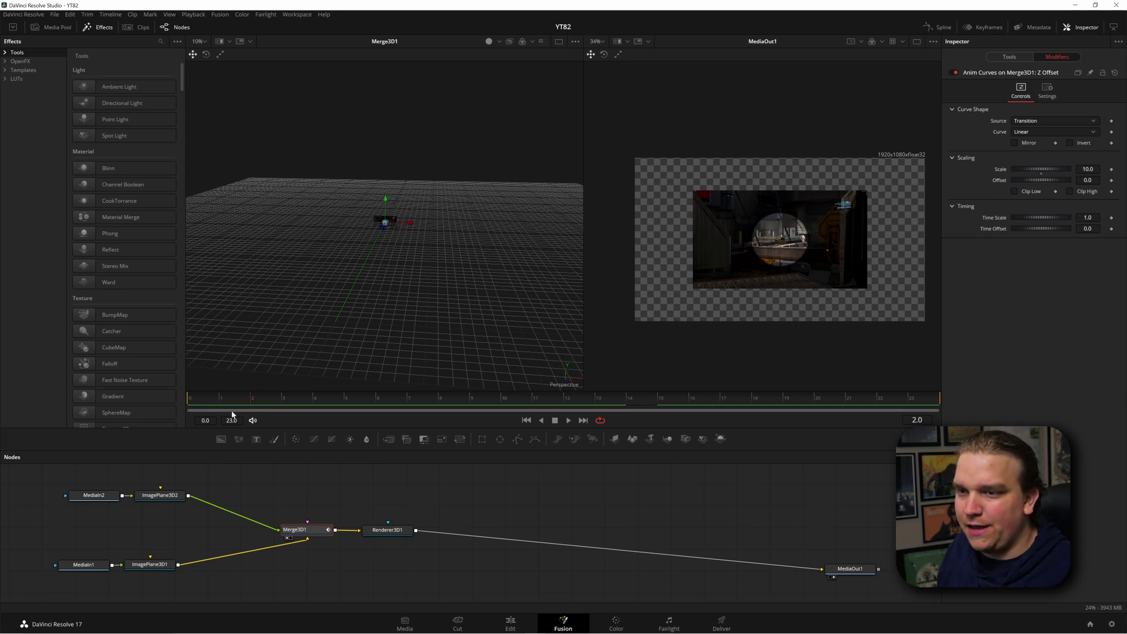
{"action": "key", "text": "Home"}
{"action": "left_click_drag", "start_coordinate": [239, 403], "coordinate": [916, 400]}
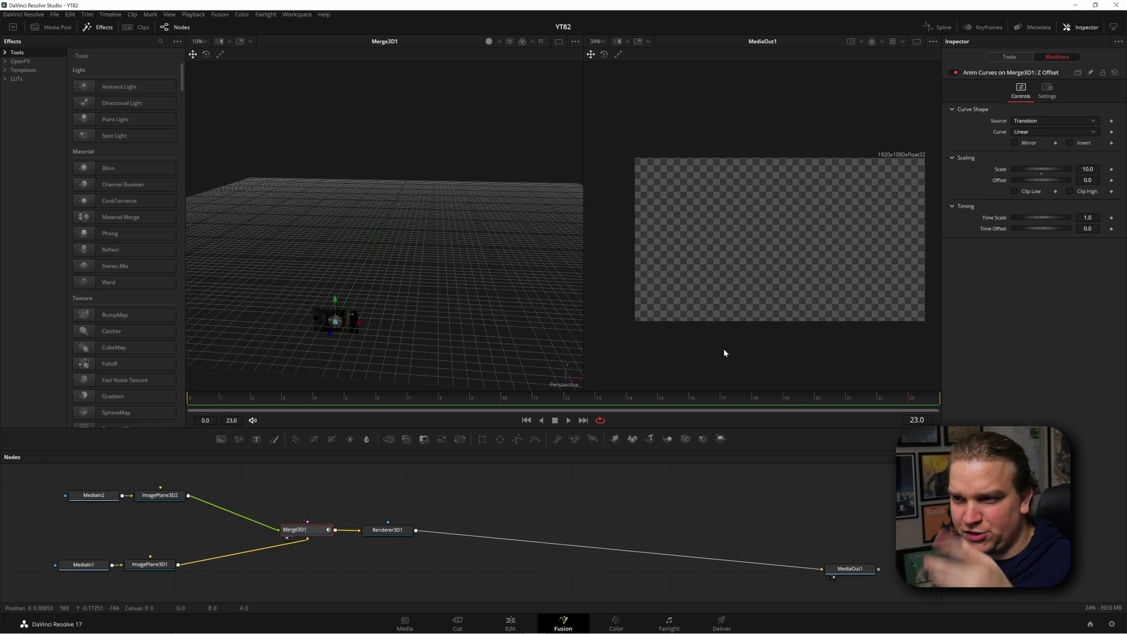
Step: Try curve Scale values of -1 and then -3, previewing the transition after each
{"action": "left_click", "coordinate": [197, 401]}
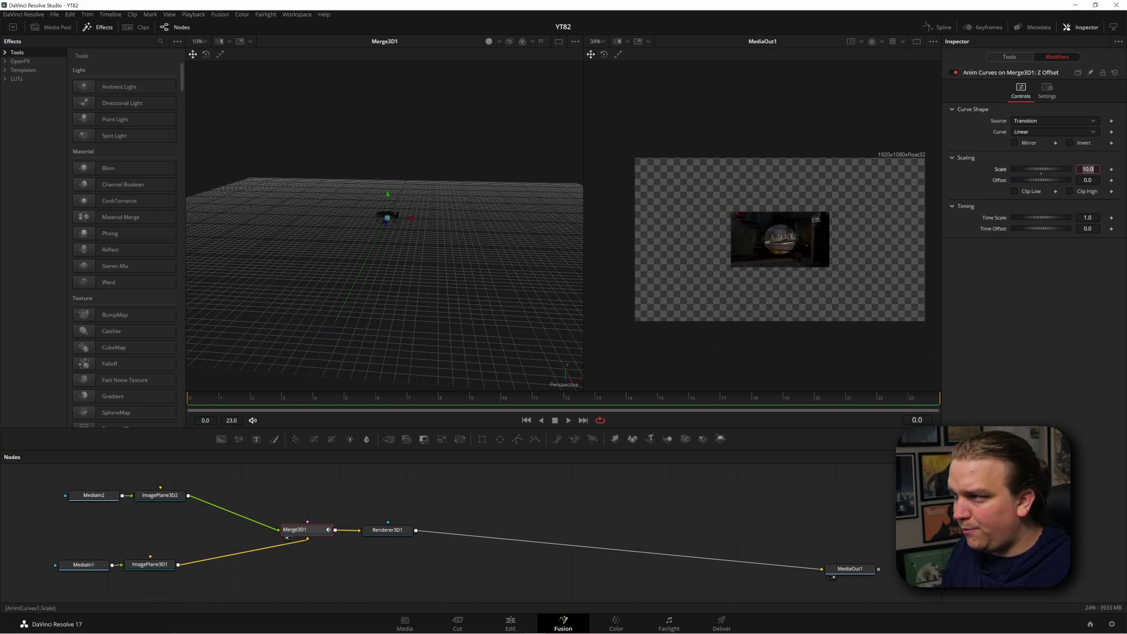
{"action": "key", "text": "ctrl+z"}
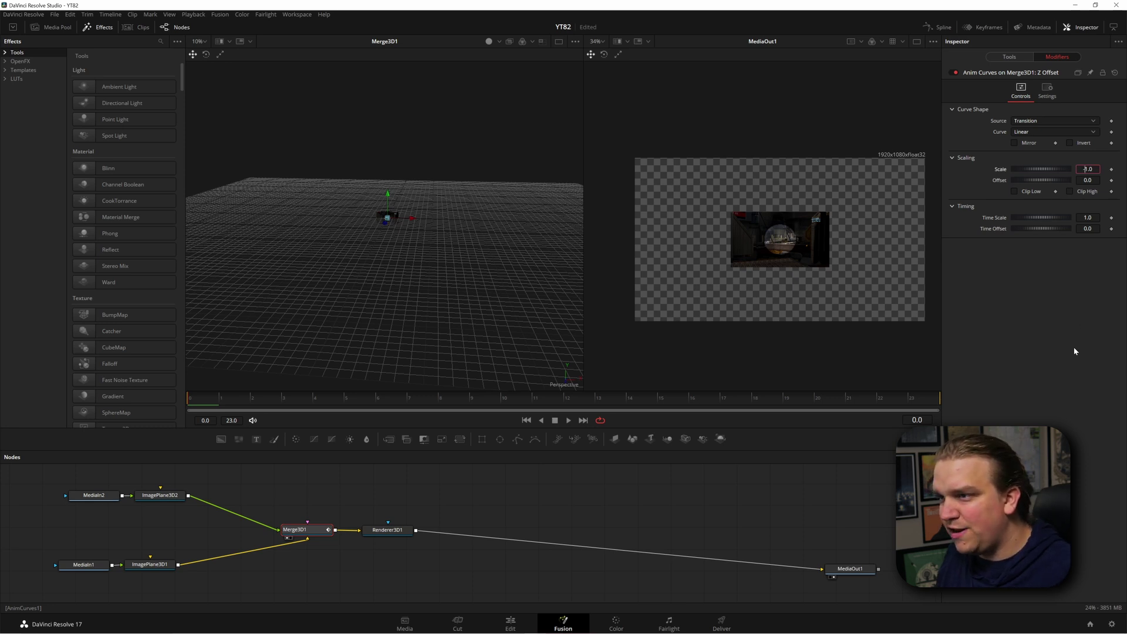
{"action": "type", "text": "-1"}
{"action": "key", "text": "Return"}
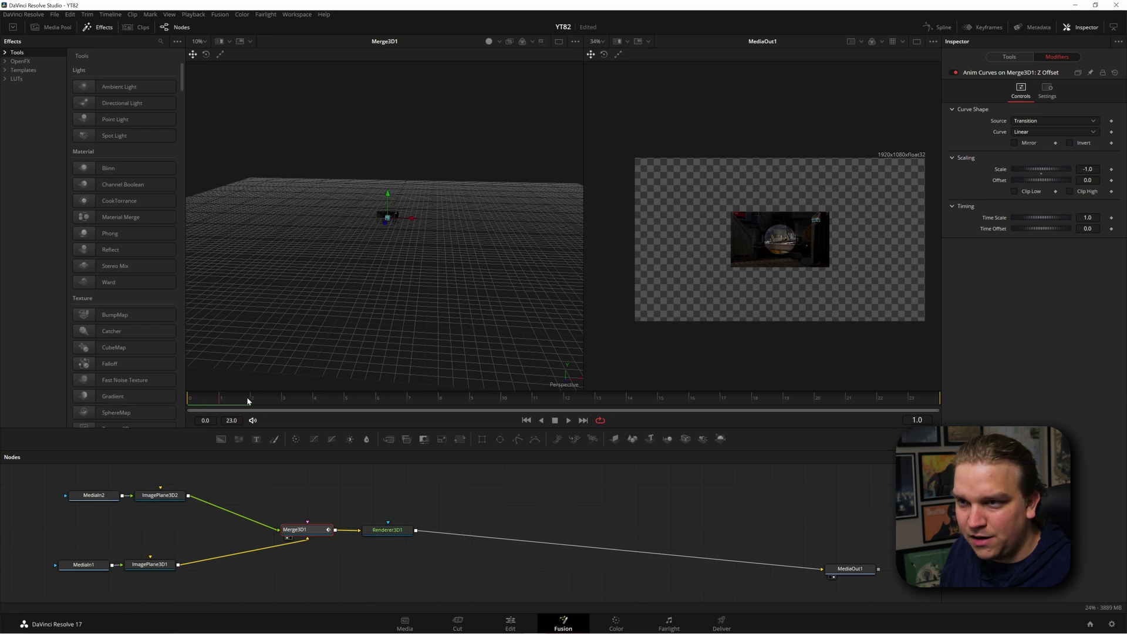
{"action": "left_click_drag", "start_coordinate": [254, 399], "coordinate": [1, 459]}
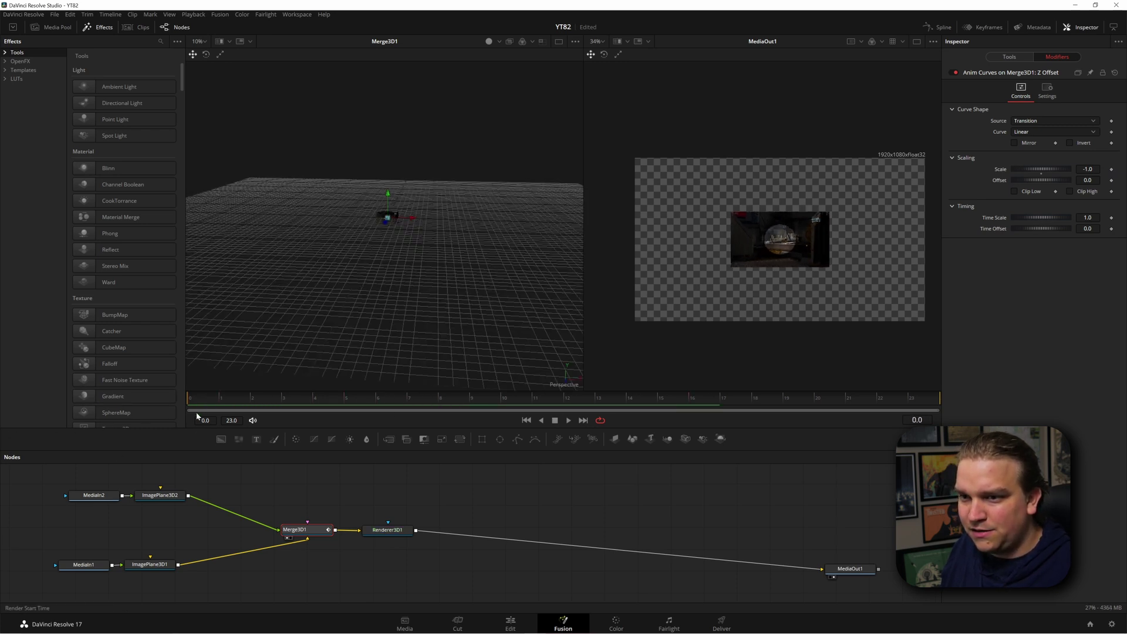
{"action": "left_click_drag", "start_coordinate": [643, 405], "coordinate": [970, 405]}
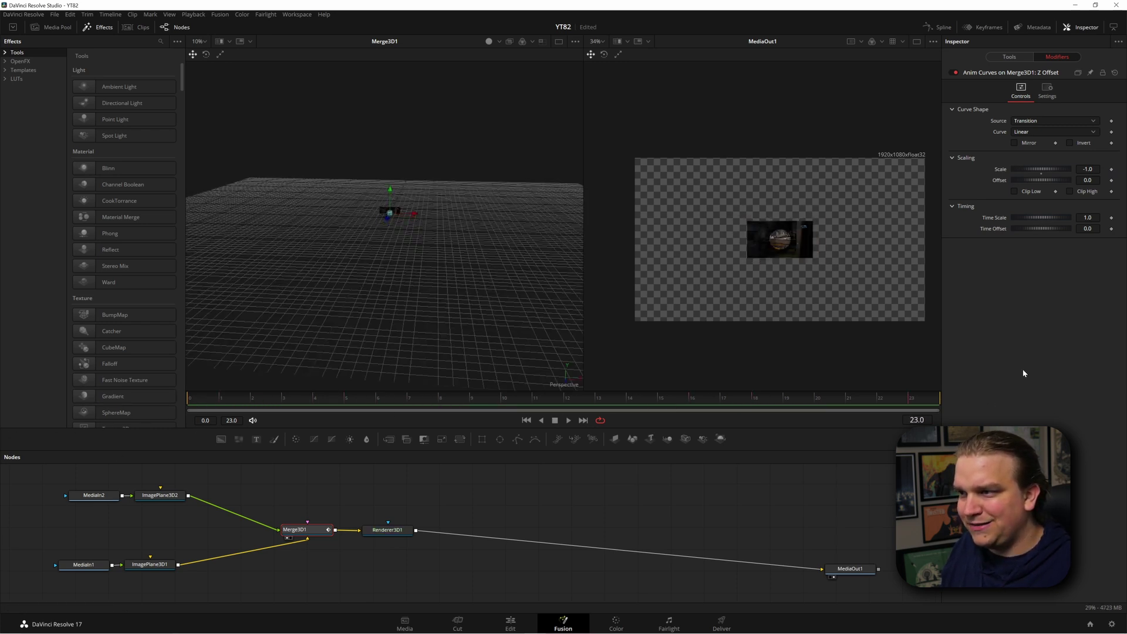
{"action": "left_click", "coordinate": [1088, 169]}
{"action": "type", "text": "-3"}
{"action": "key", "text": "Tab"}
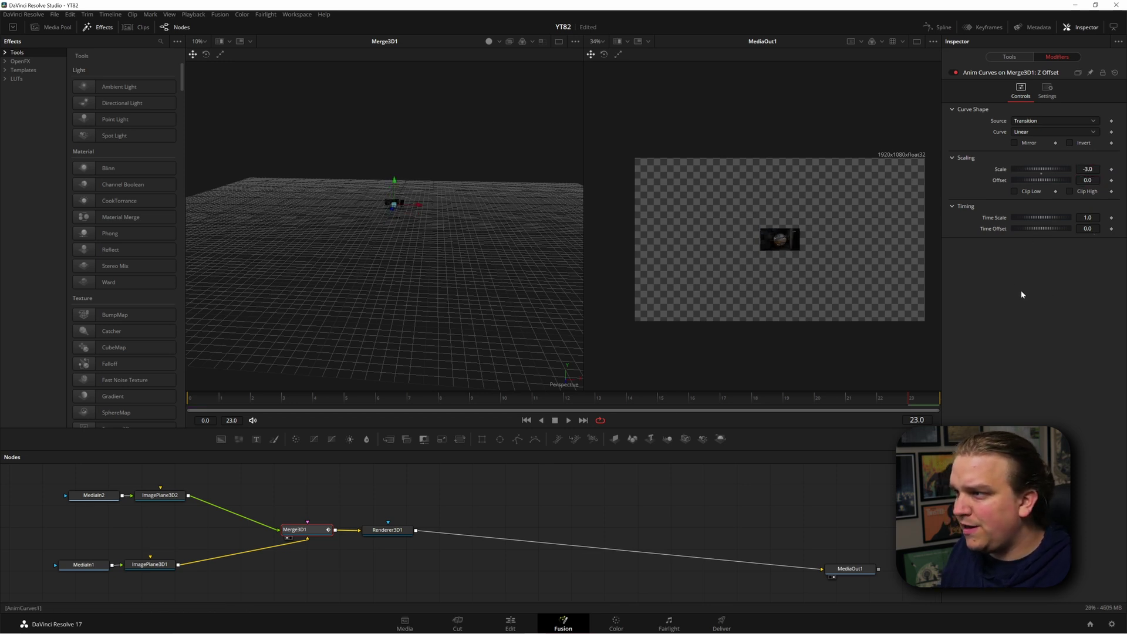
{"action": "left_click_drag", "start_coordinate": [295, 397], "coordinate": [163, 404]}
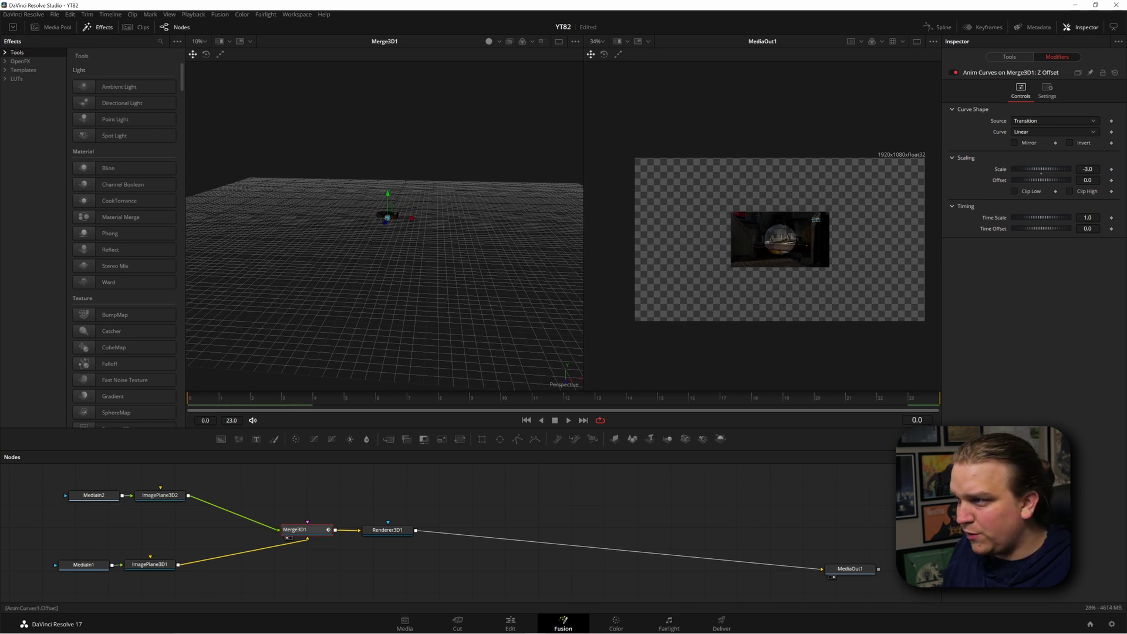
Step: Set the curve Offset to 1.32 and preview the push-back up to frame 8
{"action": "left_click_drag", "start_coordinate": [1088, 181], "coordinate": [1114, 181]}
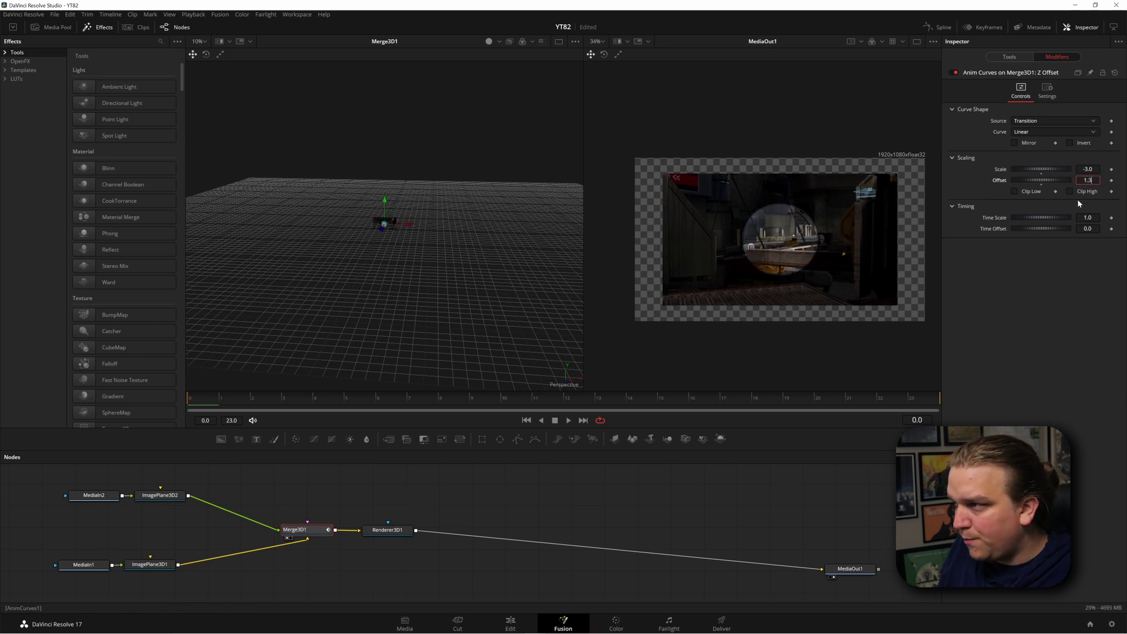
{"action": "type", "text": "2"}
{"action": "key", "text": "Return"}
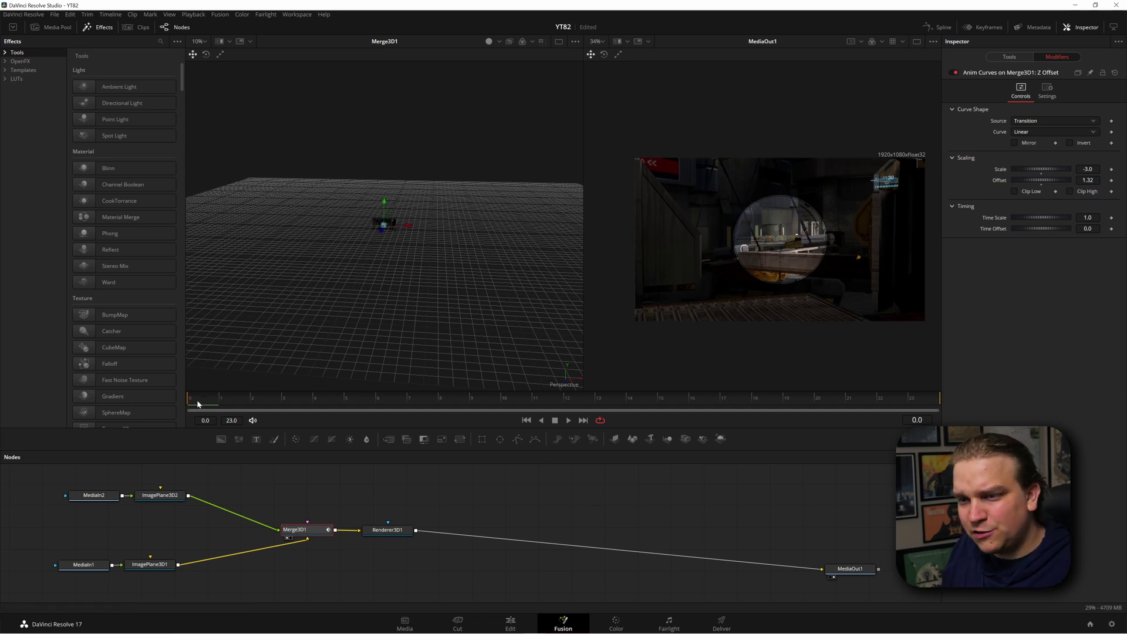
{"action": "left_click_drag", "start_coordinate": [215, 401], "coordinate": [820, 387]}
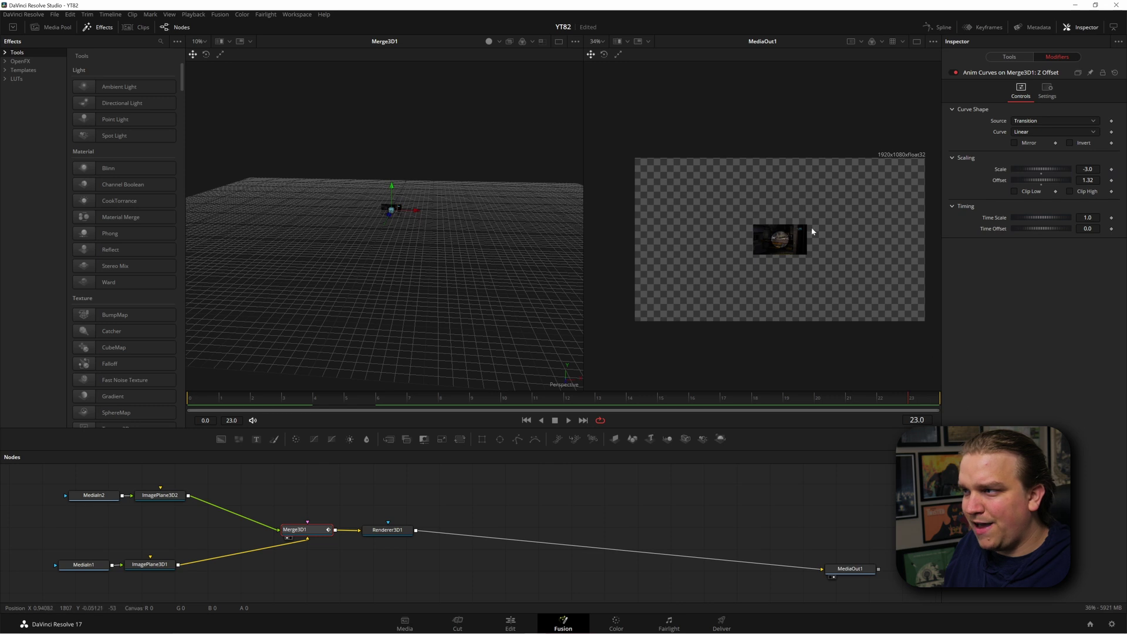
Step: Settle the curve Scale on -1.0 and preview through frame 23
{"action": "left_click", "coordinate": [1088, 169]}
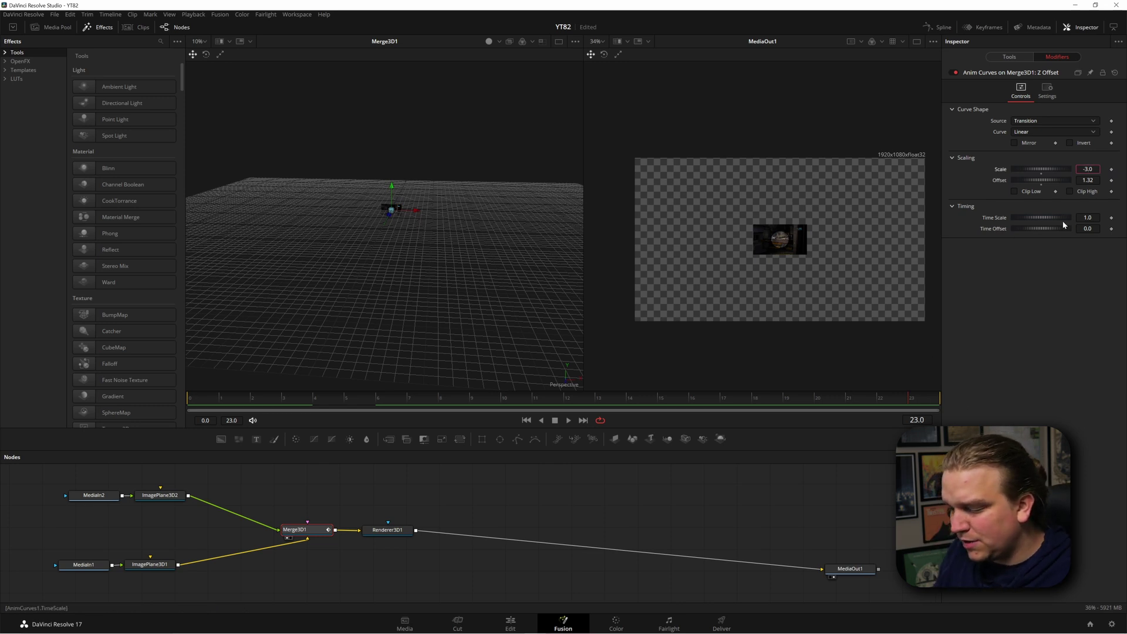
{"action": "type", "text": "-2"}
{"action": "key", "text": "Tab"}
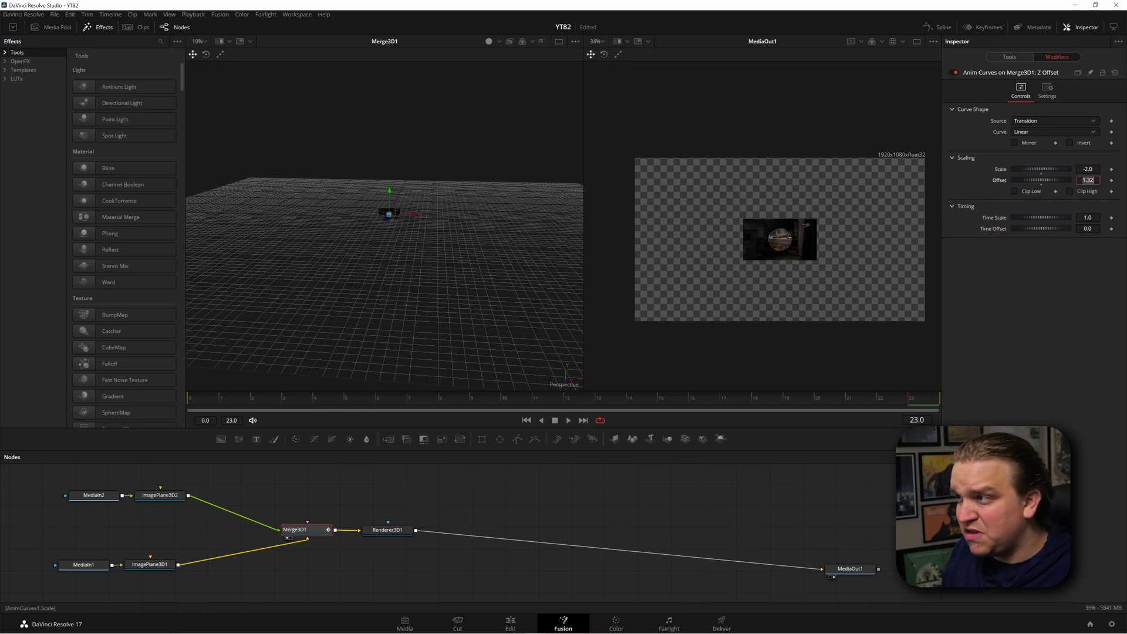
{"action": "key", "text": "shift+Tab"}
{"action": "type", "text": "-1"}
{"action": "key", "text": "Tab"}
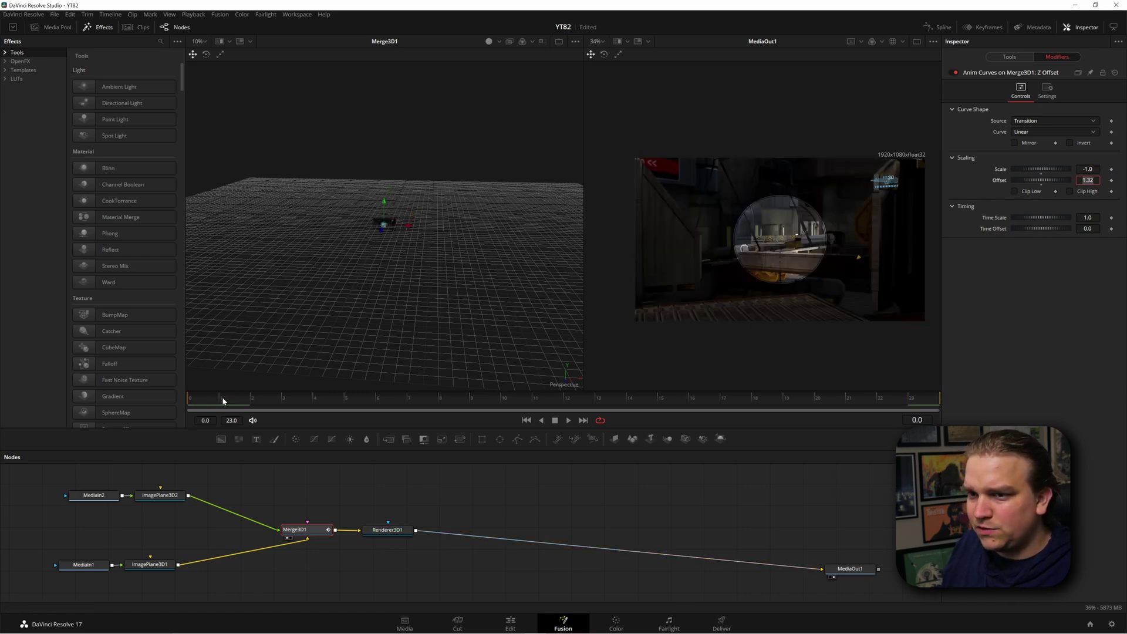
{"action": "left_click_drag", "start_coordinate": [222, 397], "coordinate": [919, 397]}
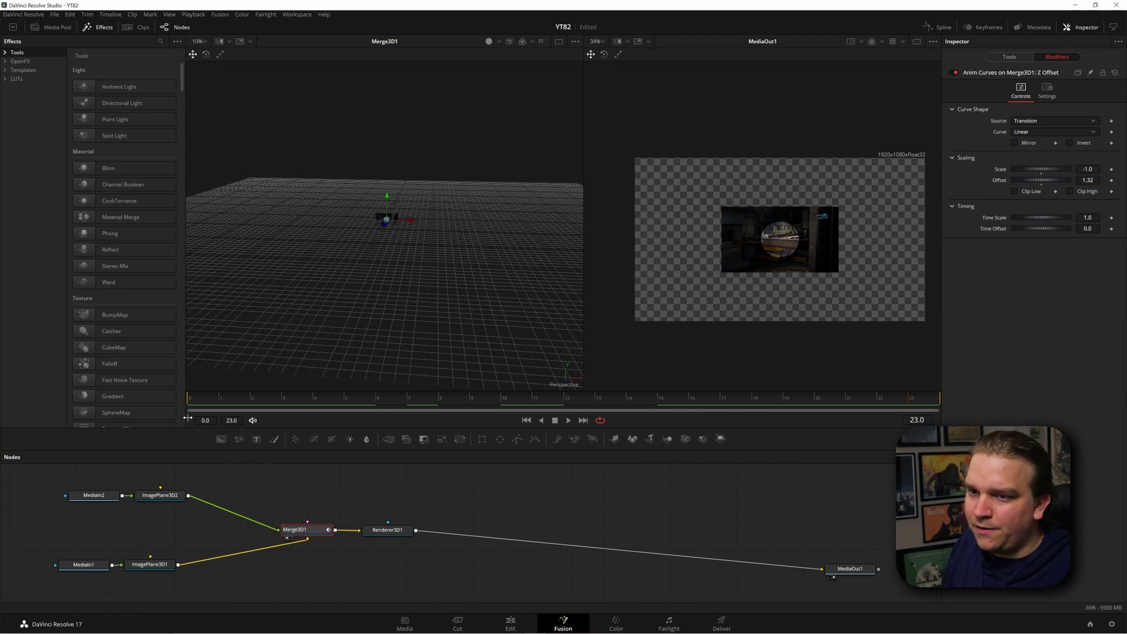
Step: Turn on Mirror for the Z Offset curve and change its shape to Custom
{"action": "left_click", "coordinate": [200, 404]}
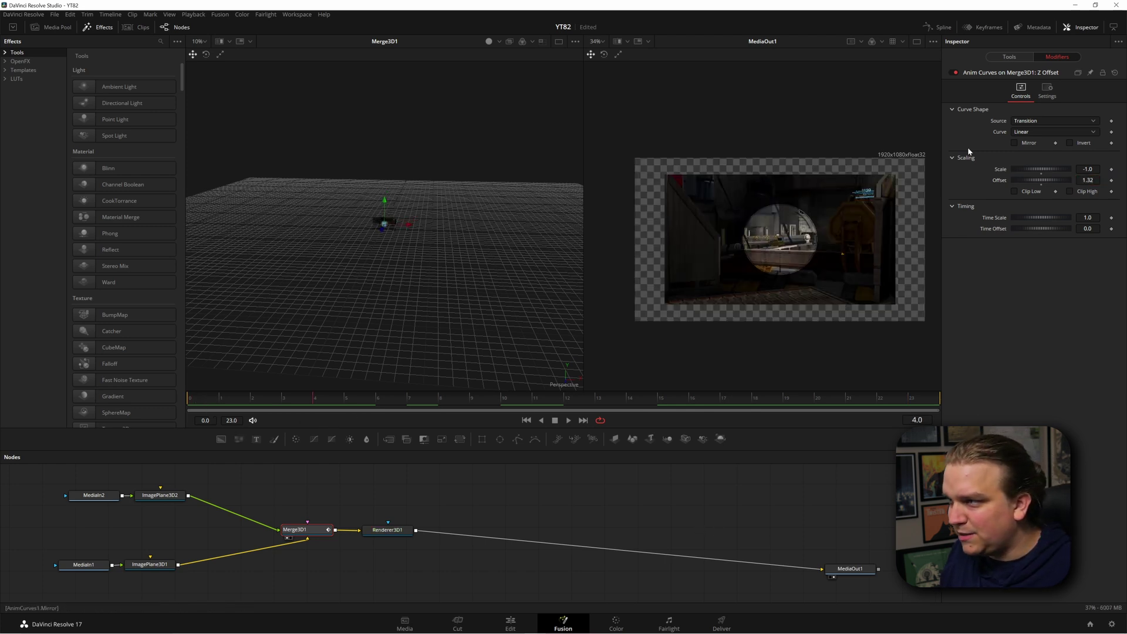
{"action": "left_click", "coordinate": [1021, 144]}
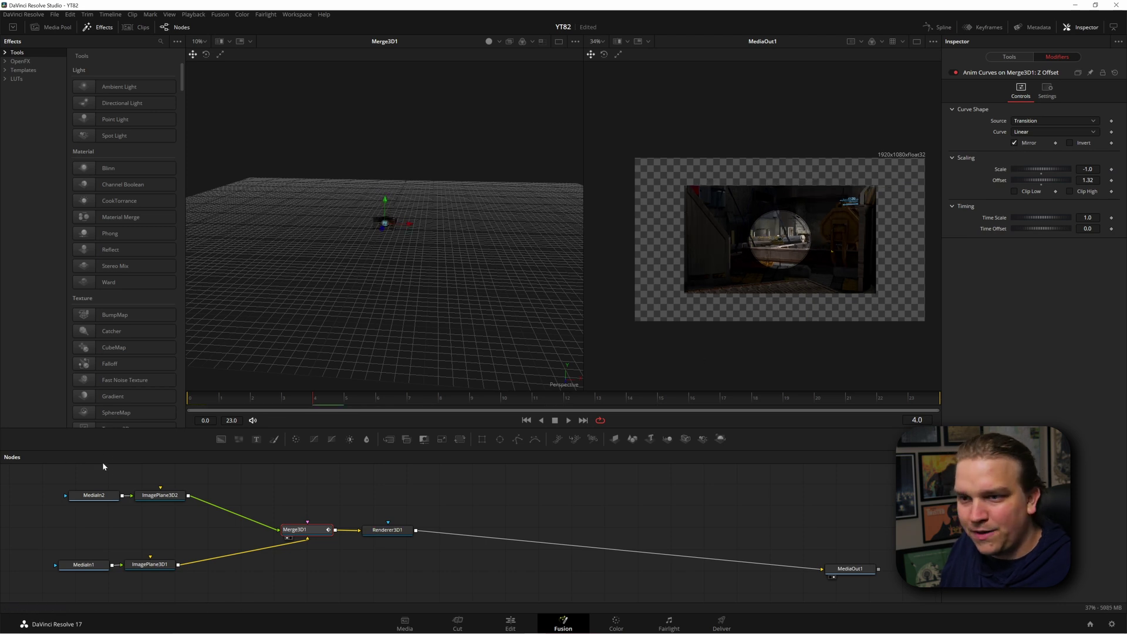
{"action": "left_click_drag", "start_coordinate": [214, 397], "coordinate": [971, 412]}
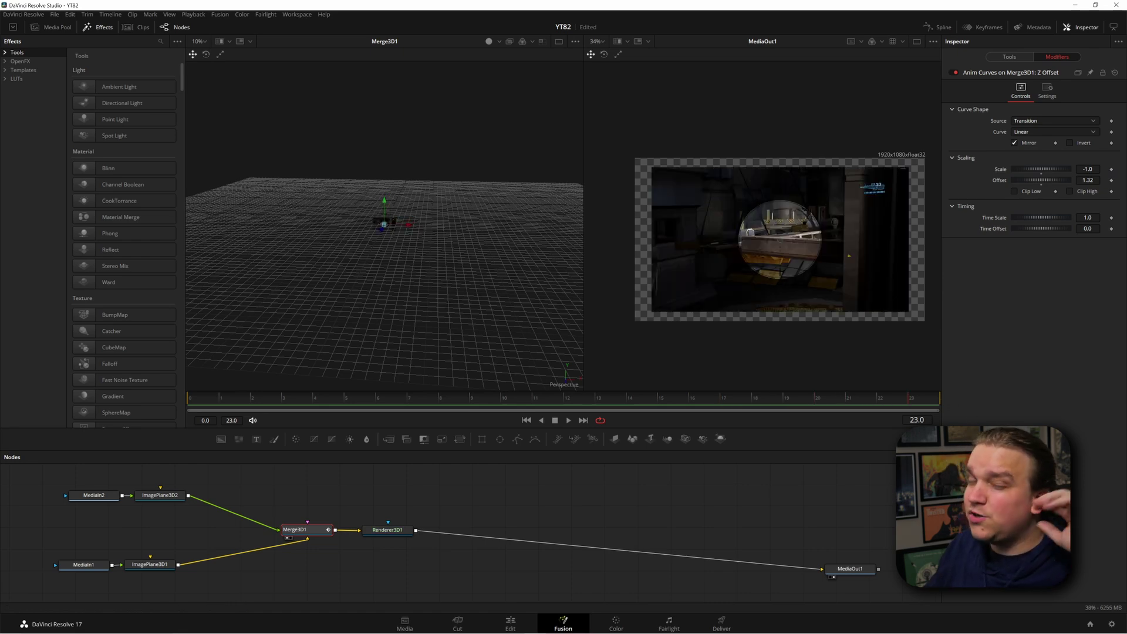
{"action": "left_click", "coordinate": [1022, 133]}
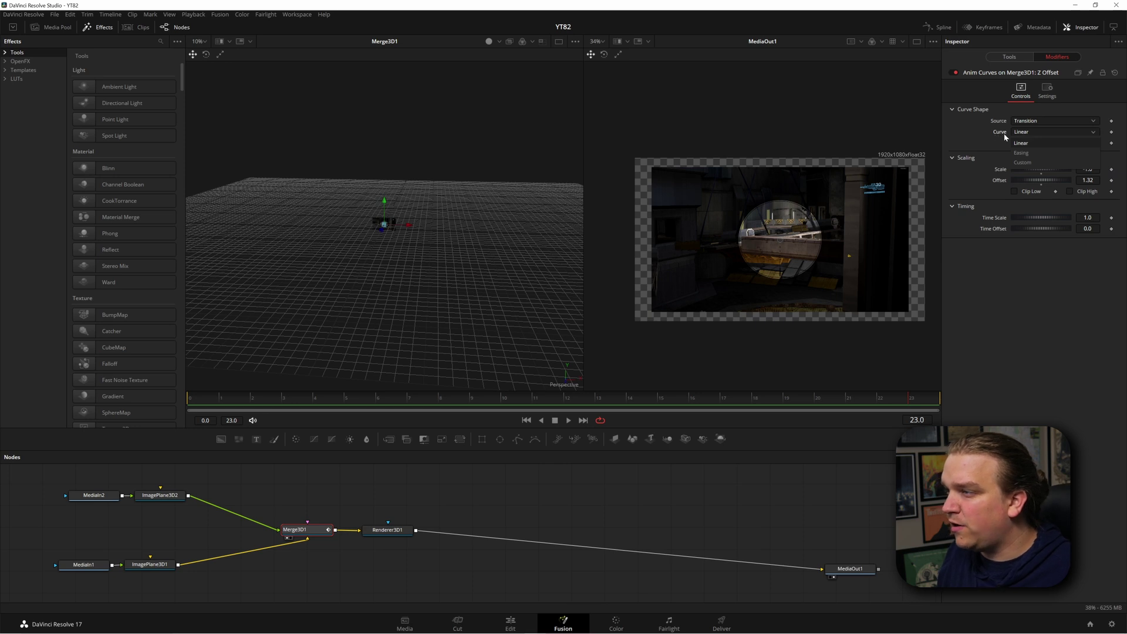
{"action": "left_click", "coordinate": [1023, 162]}
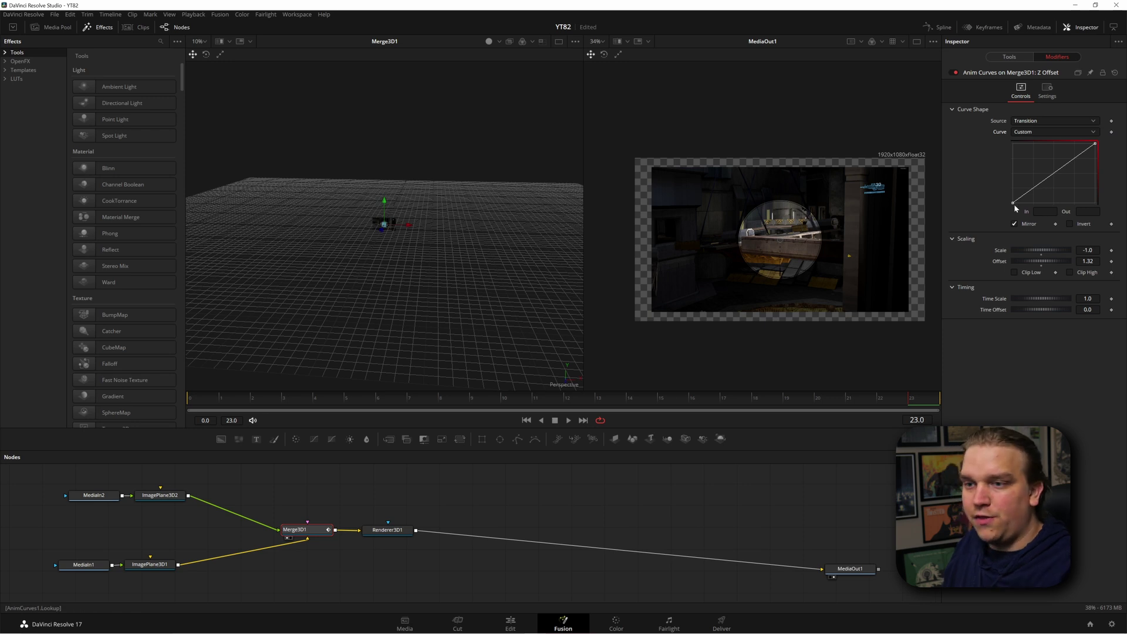
Step: Pull the Z Offset curve's start point up and left into a steep ease
{"action": "left_click", "coordinate": [1014, 203]}
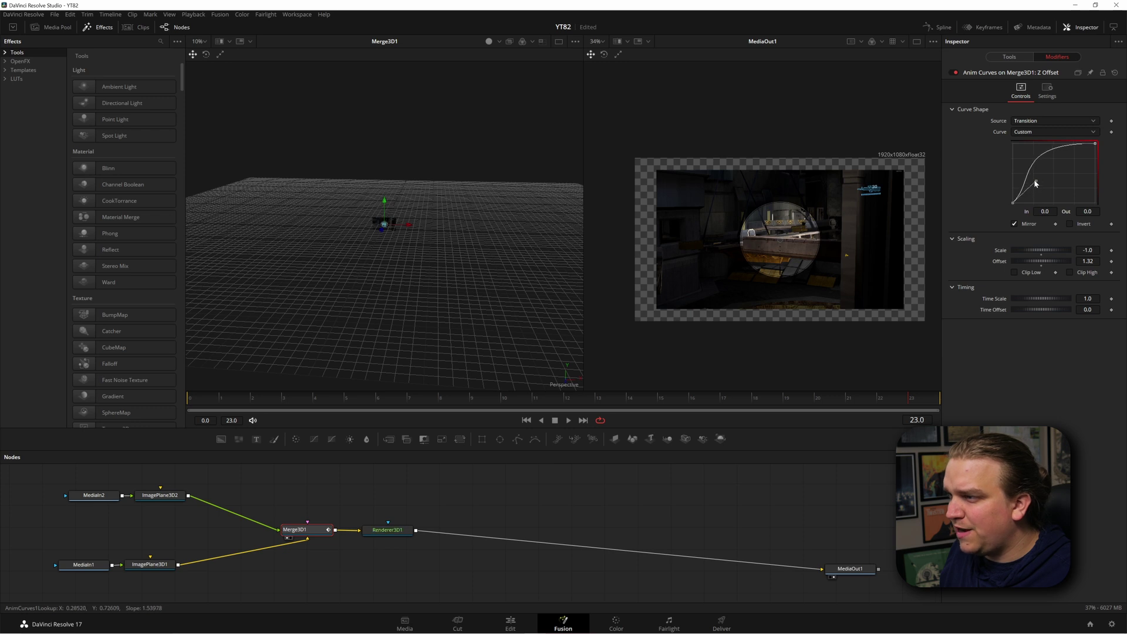
{"action": "left_click_drag", "start_coordinate": [1034, 183], "coordinate": [1022, 172]}
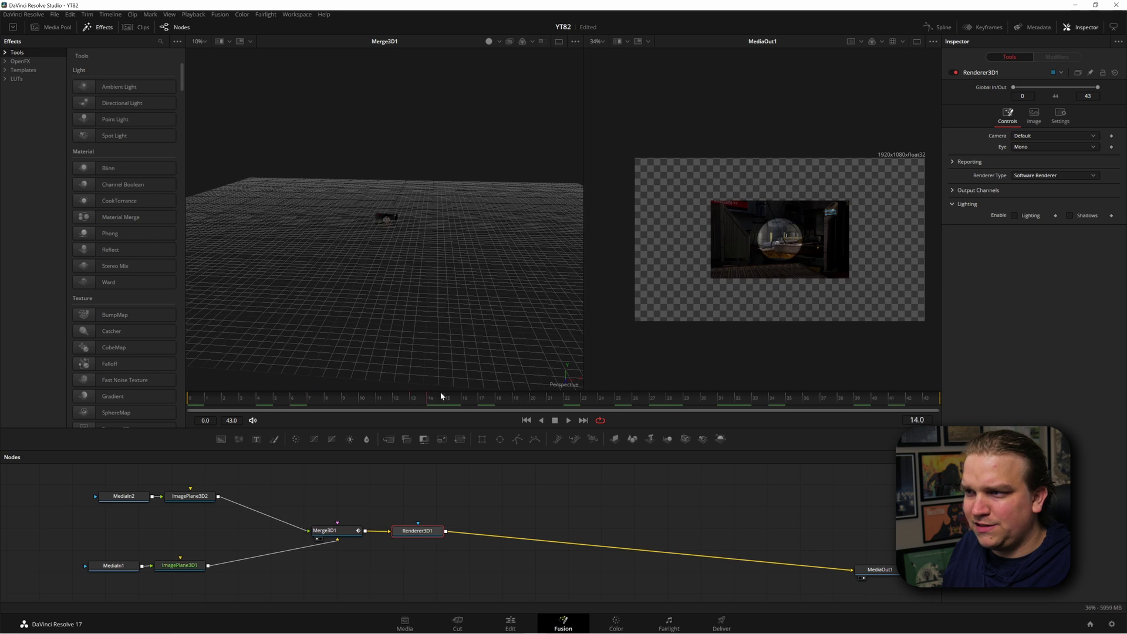
Step: Sharpen the start of the Z Offset ease curve, then play the transition through to frame 43
{"action": "left_click_drag", "start_coordinate": [732, 408], "coordinate": [982, 405]}
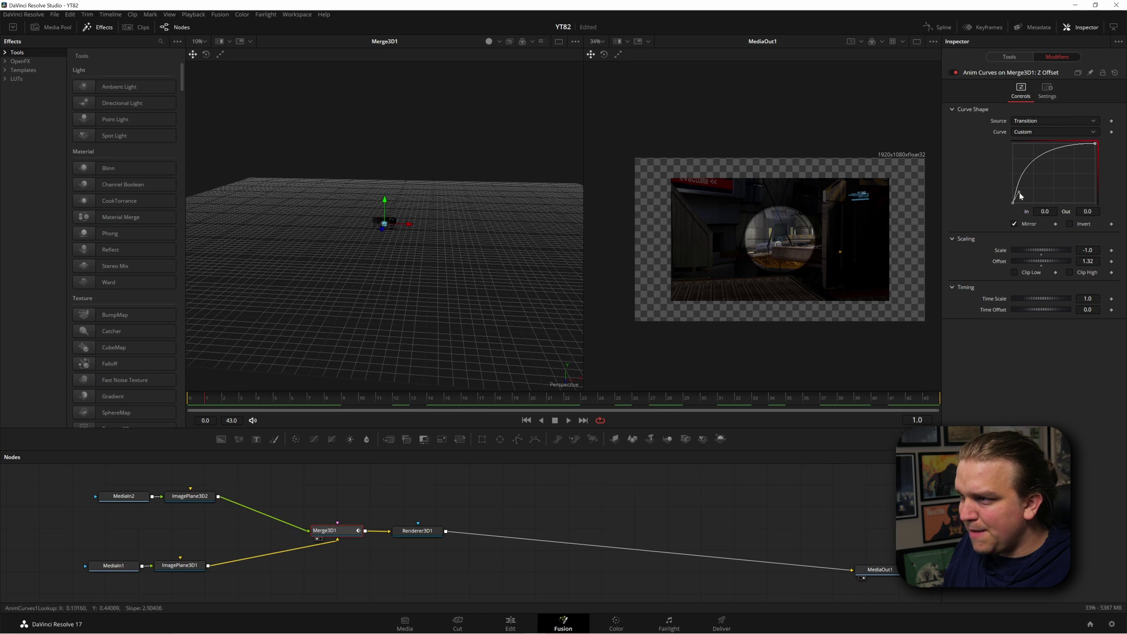
{"action": "mouse_move", "coordinate": [1020, 195]}
{"action": "left_mouse_down"}
{"action": "mouse_move", "coordinate": [1026, 203]}
{"action": "mouse_move", "coordinate": [1027, 186]}
{"action": "left_mouse_up"}
{"action": "key", "text": "space"}
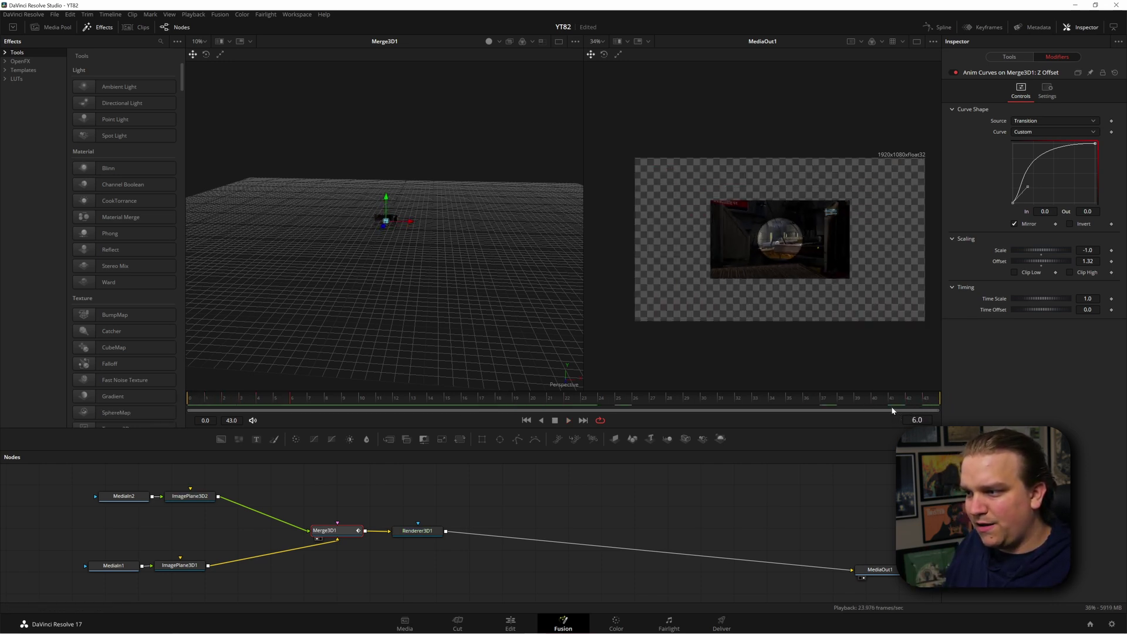
{"action": "left_click", "coordinate": [934, 402]}
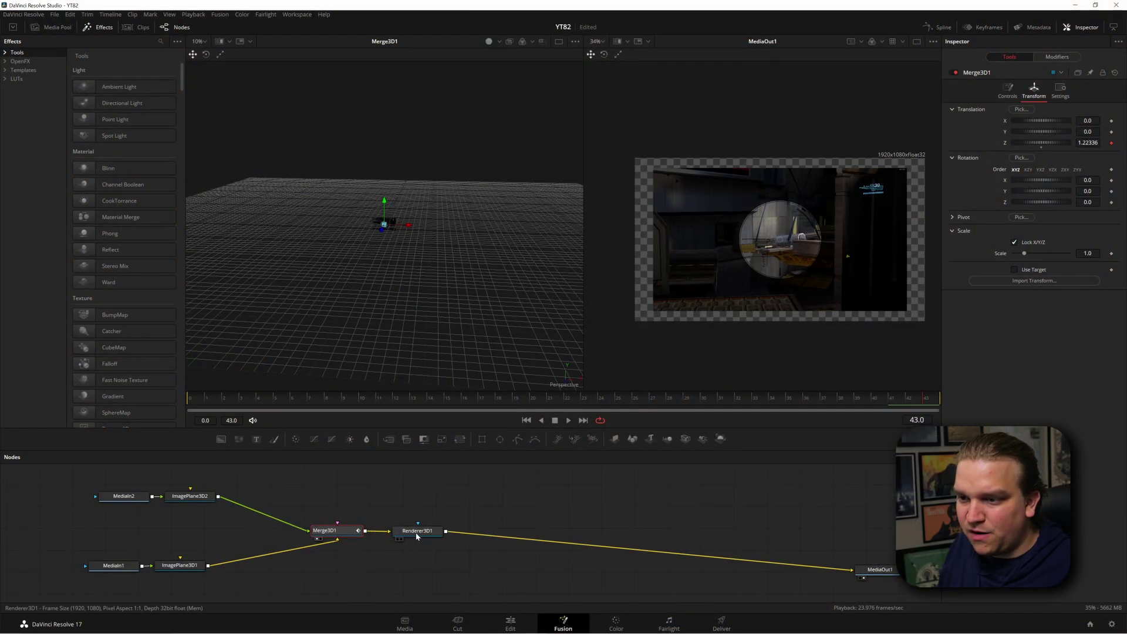
Step: Try Motion Blur in Renderer3D1's settings, then switch it back off
{"action": "left_click", "coordinate": [418, 535]}
{"action": "left_click", "coordinate": [1061, 115]}
{"action": "left_click", "coordinate": [1037, 174]}
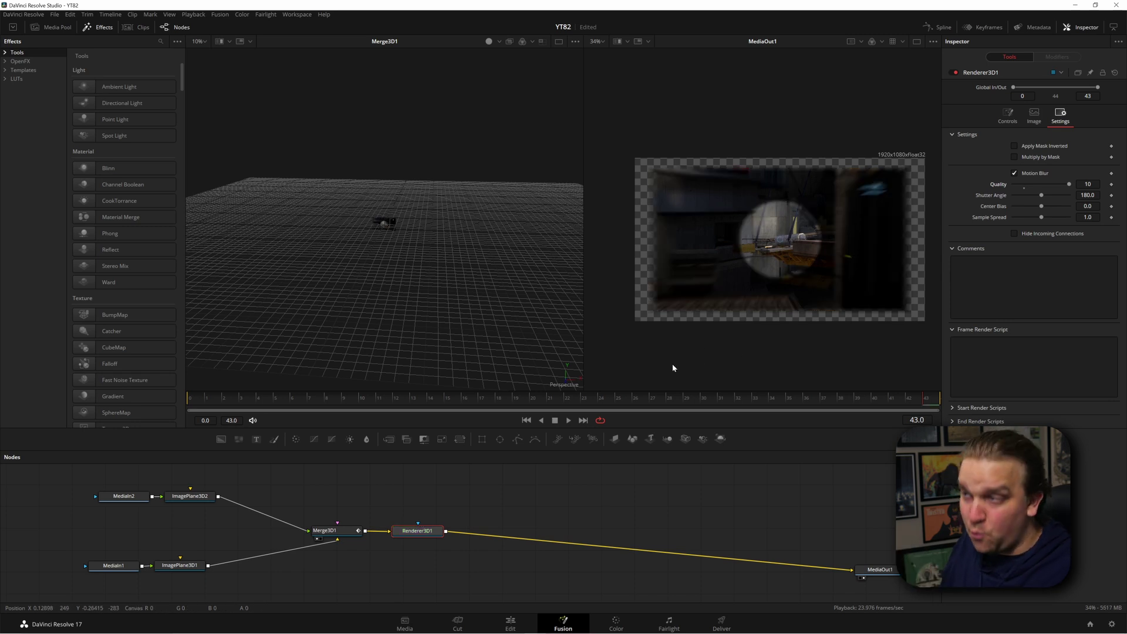
{"action": "left_click", "coordinate": [1027, 176]}
Step: Reselect Merge3D1, show its Modifiers tab and play the transition
{"action": "left_click", "coordinate": [325, 530]}
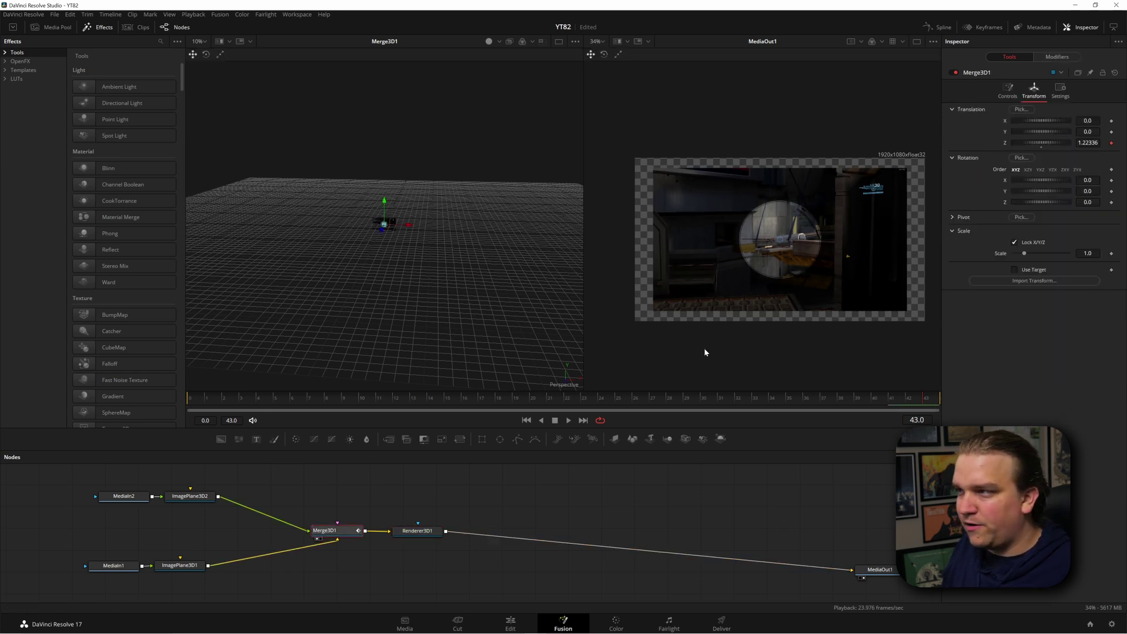
{"action": "left_click", "coordinate": [1057, 56]}
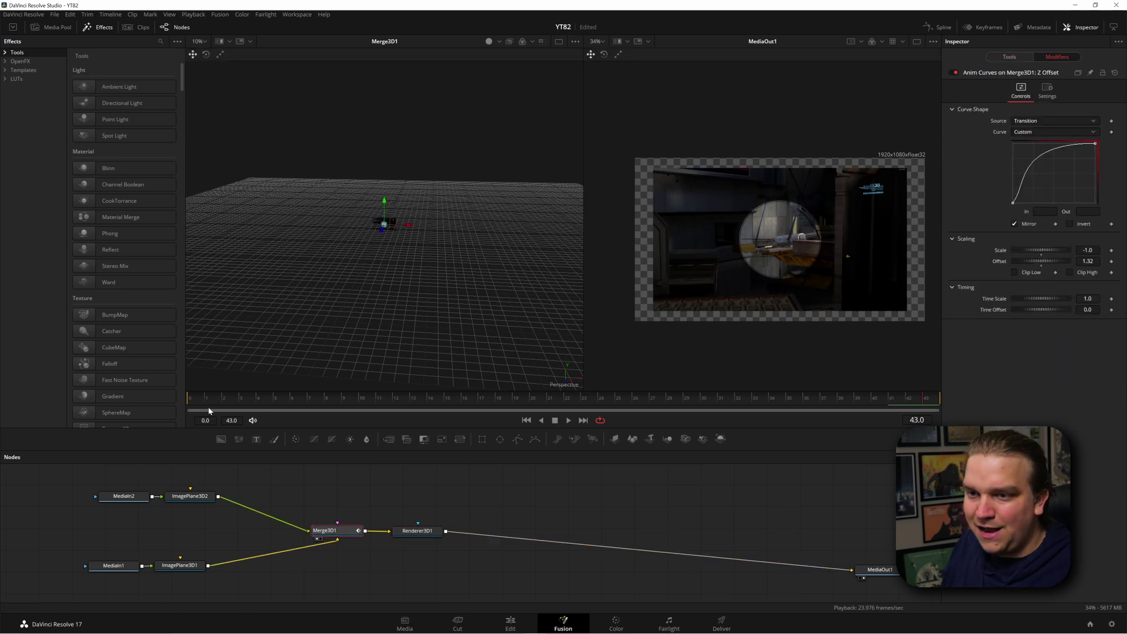
{"action": "key", "text": "space"}
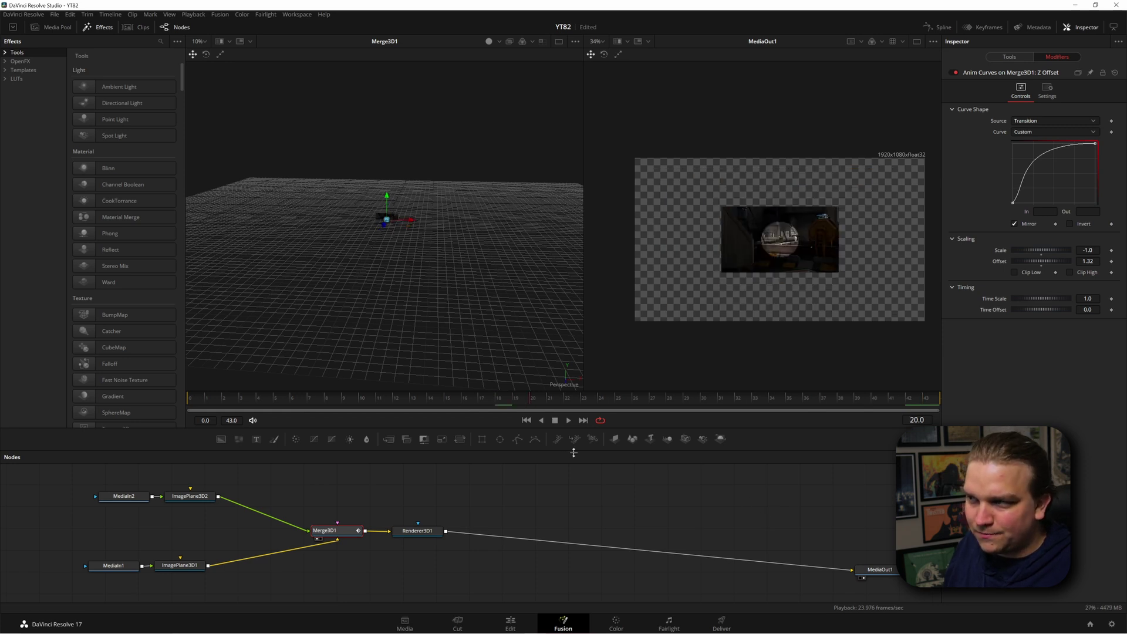
Step: Attach an Anim Curves modifier to Merge3D1's Rotation Y with Modify With
{"action": "left_click", "coordinate": [443, 508]}
{"action": "left_click", "coordinate": [352, 531]}
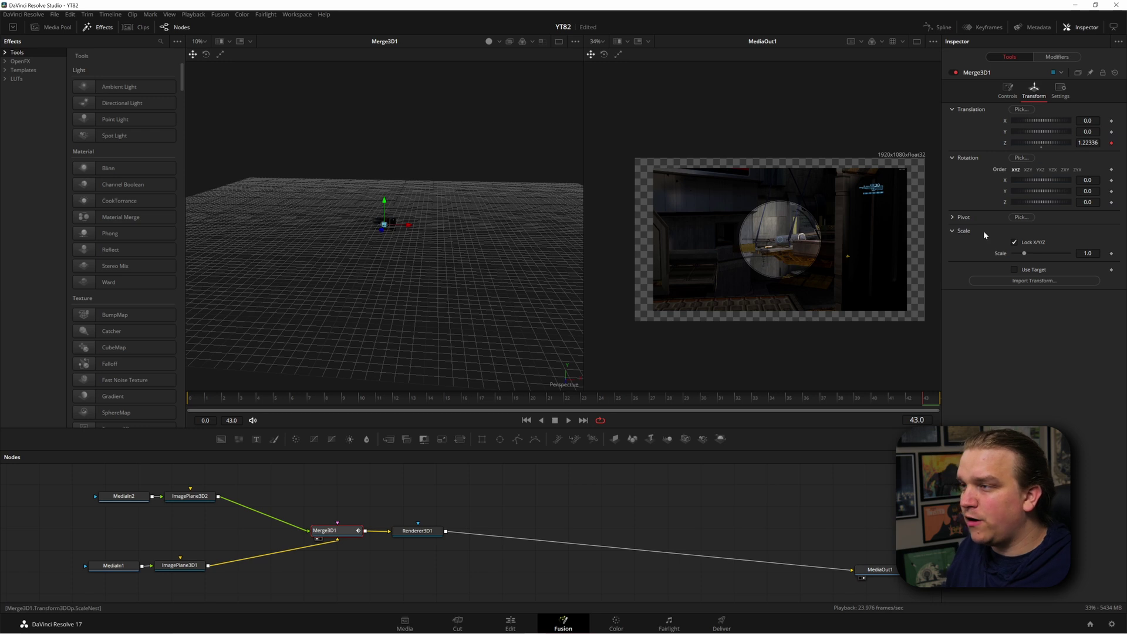
{"action": "right_click", "coordinate": [1006, 194]}
{"action": "mouse_move", "coordinate": [1025, 241]}
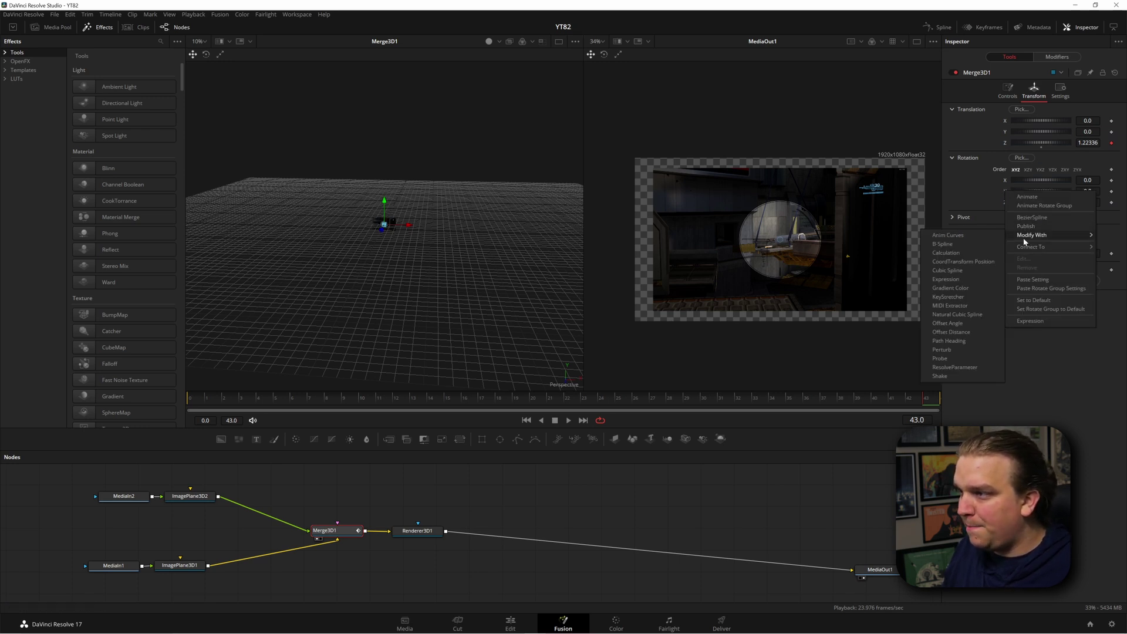
{"action": "left_click", "coordinate": [971, 237]}
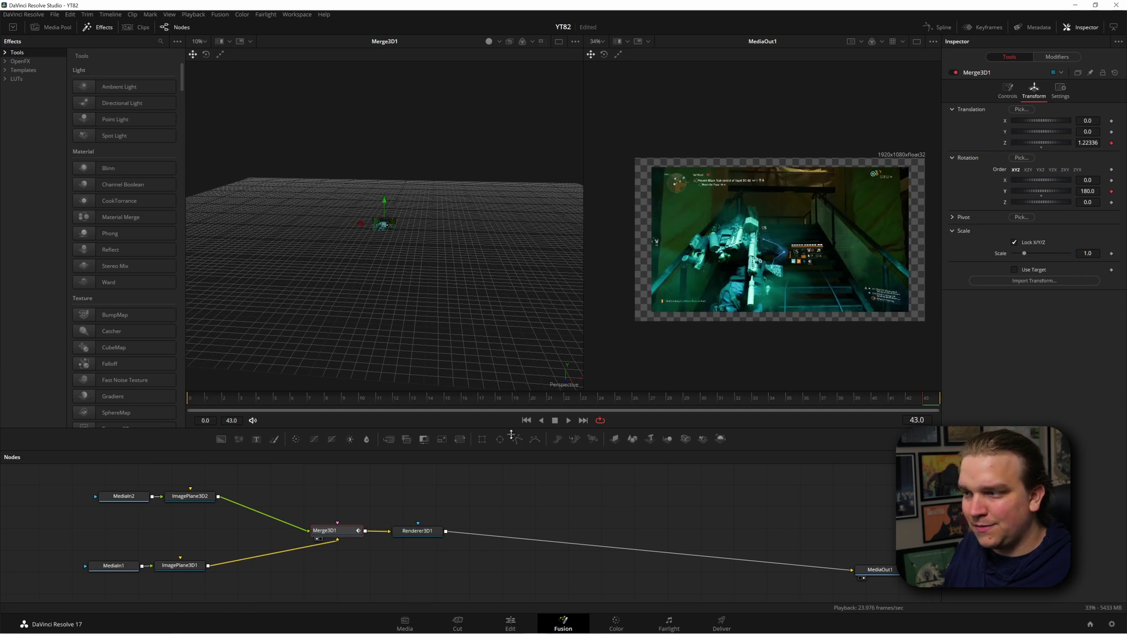
Step: Scrub from frame 0 to 43 to check the Y rotation reaches 180°
{"action": "left_click_drag", "start_coordinate": [206, 398], "coordinate": [189, 398]}
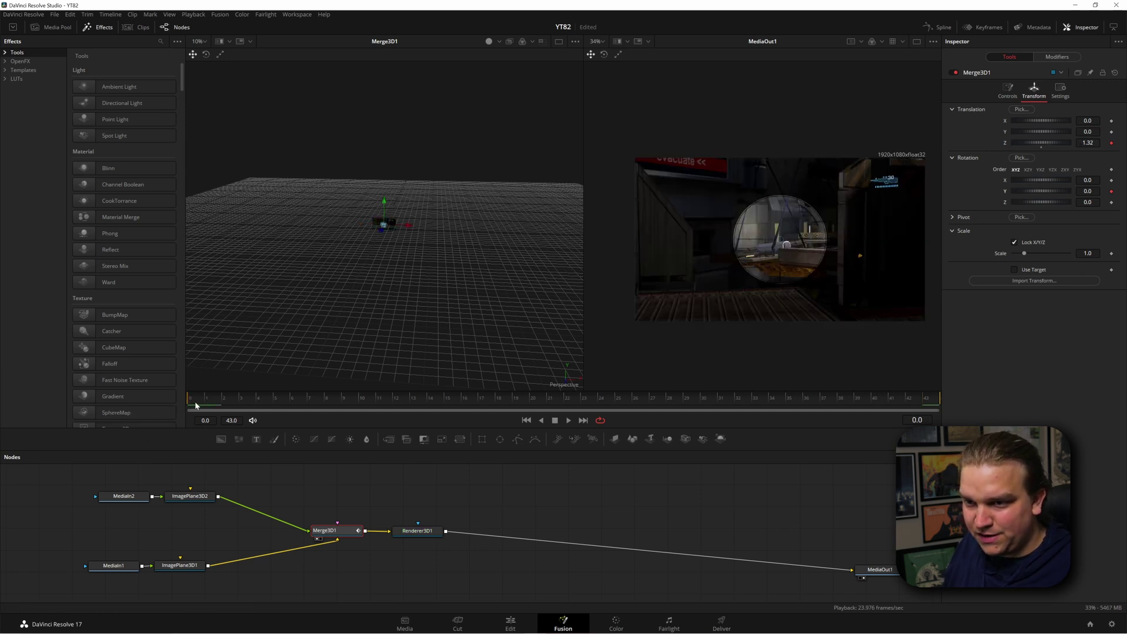
{"action": "left_click", "coordinate": [312, 406]}
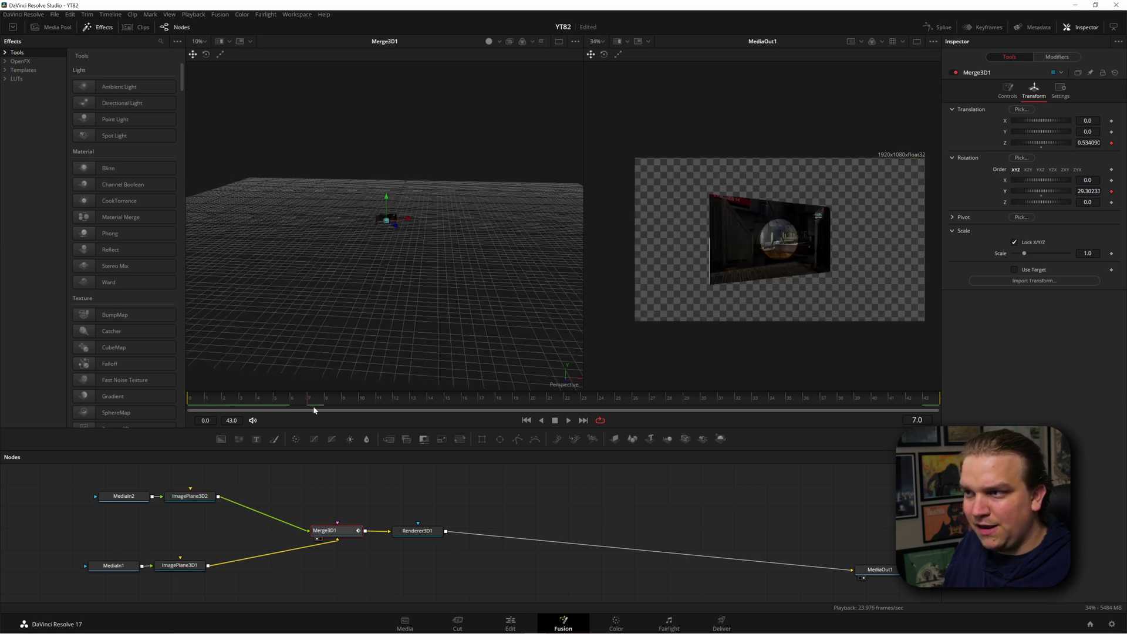
{"action": "left_click_drag", "start_coordinate": [319, 410], "coordinate": [681, 418]}
{"action": "left_click_drag", "start_coordinate": [769, 408], "coordinate": [930, 404]}
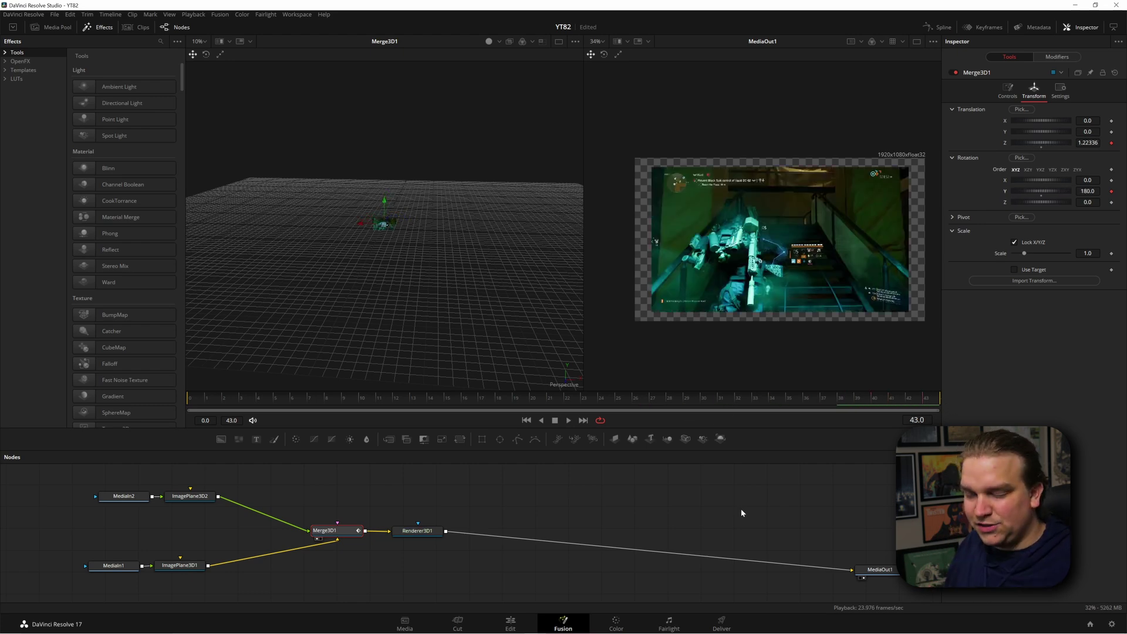
{"action": "left_click", "coordinate": [191, 406]}
{"action": "left_click_drag", "start_coordinate": [192, 405], "coordinate": [770, 427]}
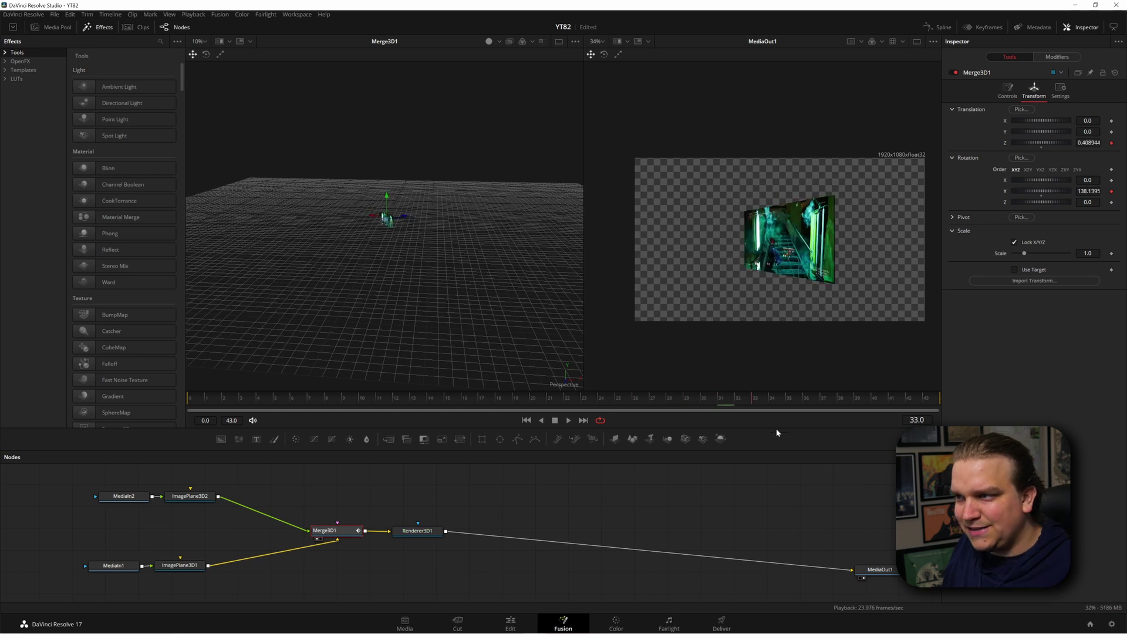
Step: Switch the Y rotation anim curve to a Custom shape and bend it into an ease
{"action": "left_click", "coordinate": [1061, 57]}
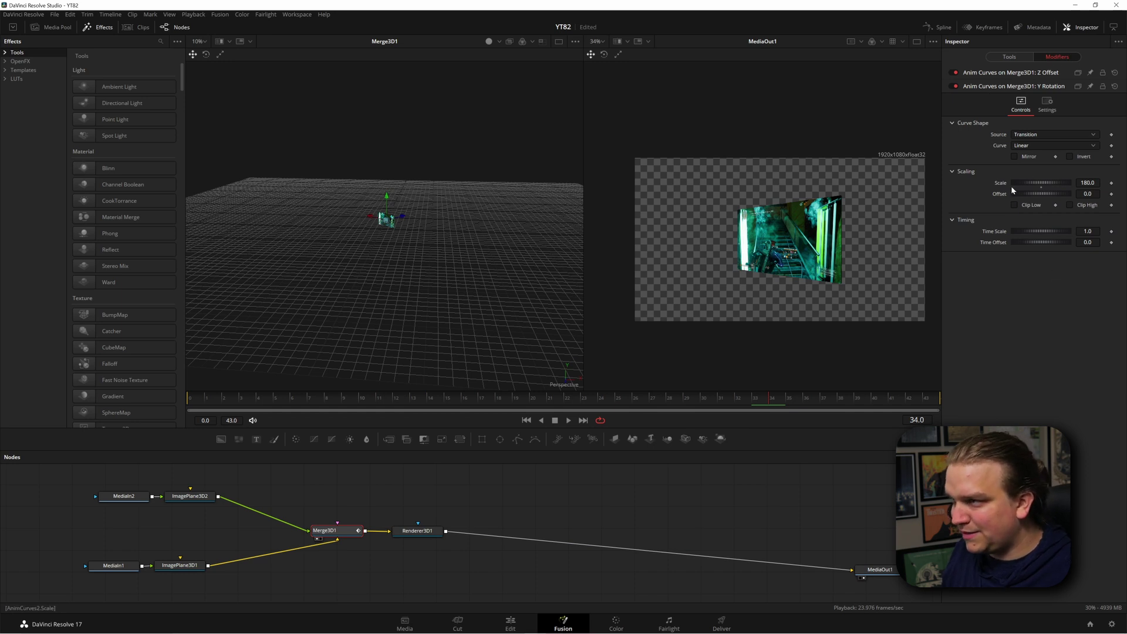
{"action": "left_click", "coordinate": [1029, 146]}
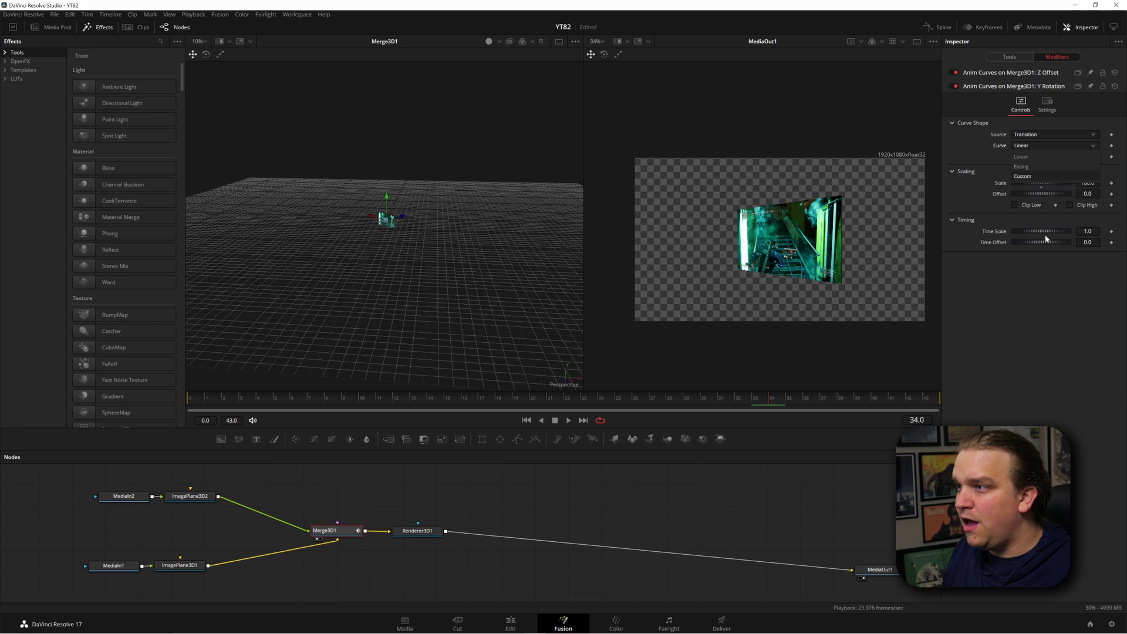
{"action": "left_click", "coordinate": [1023, 176]}
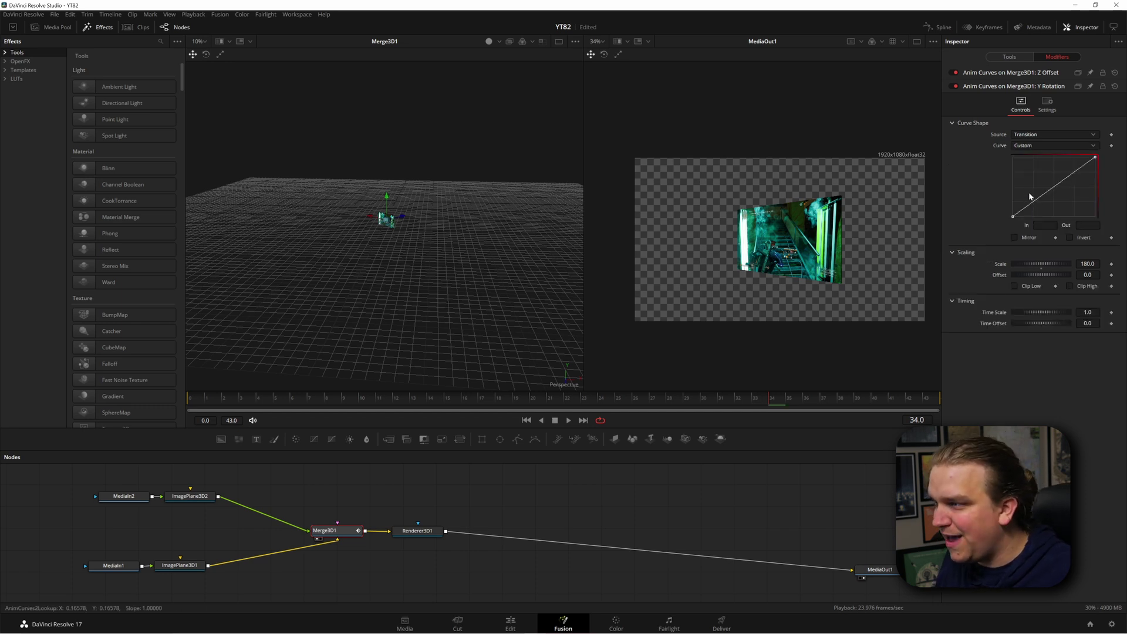
{"action": "left_click_drag", "start_coordinate": [1067, 178], "coordinate": [1015, 159]}
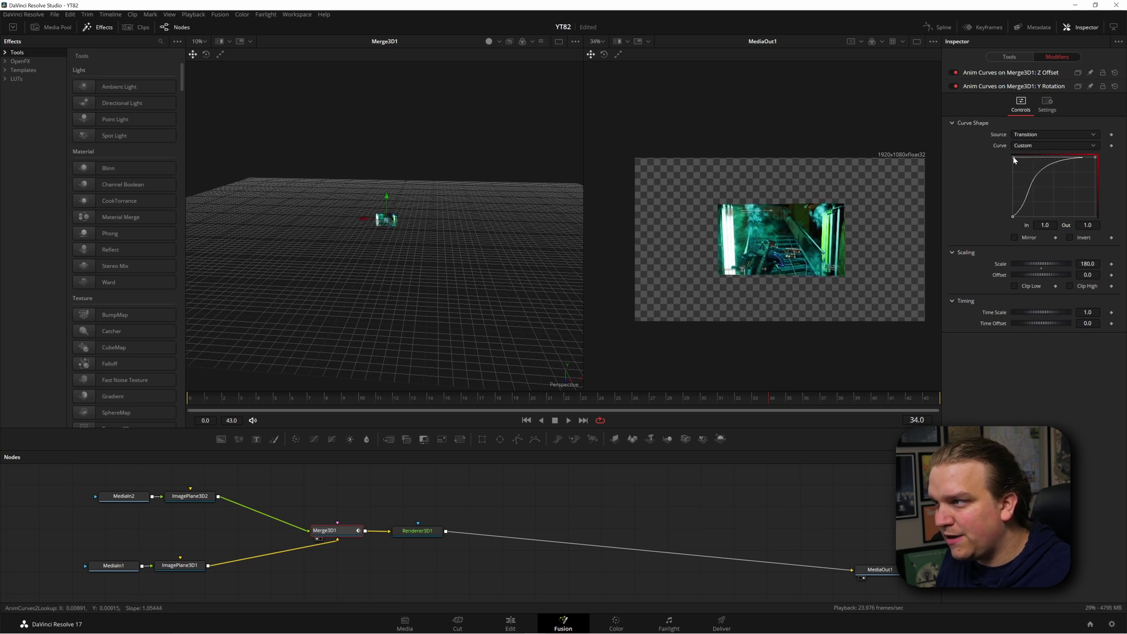
Step: Flatten the curve's start for a slow ease in, then scrub the transition to preview the S-curve
{"action": "left_click", "coordinate": [1013, 216]}
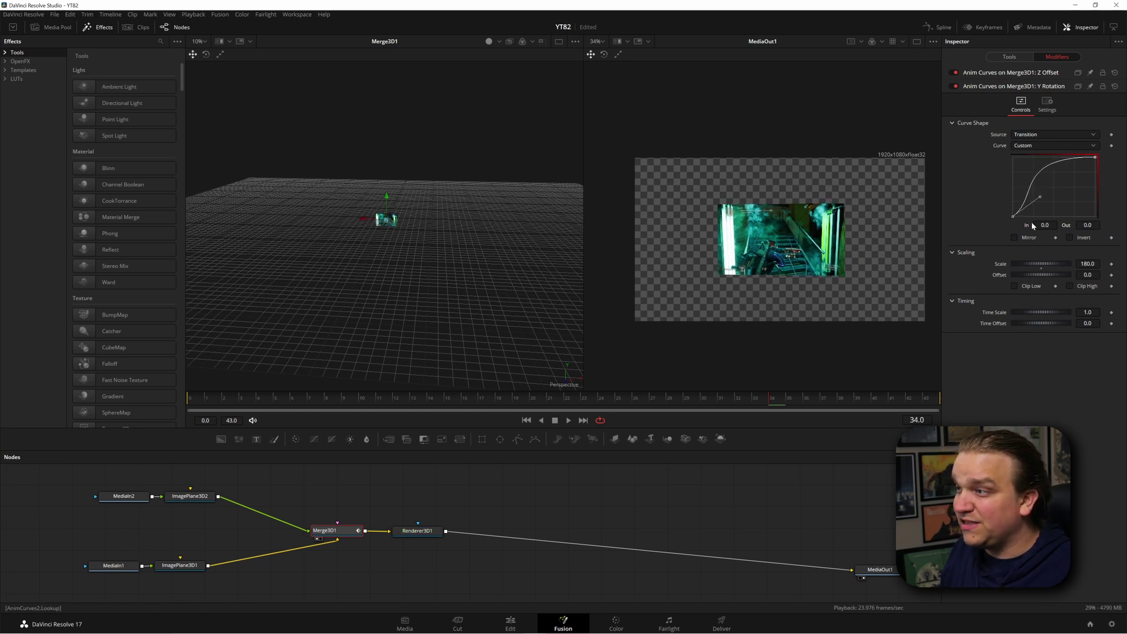
{"action": "left_click_drag", "start_coordinate": [1043, 200], "coordinate": [1097, 220]}
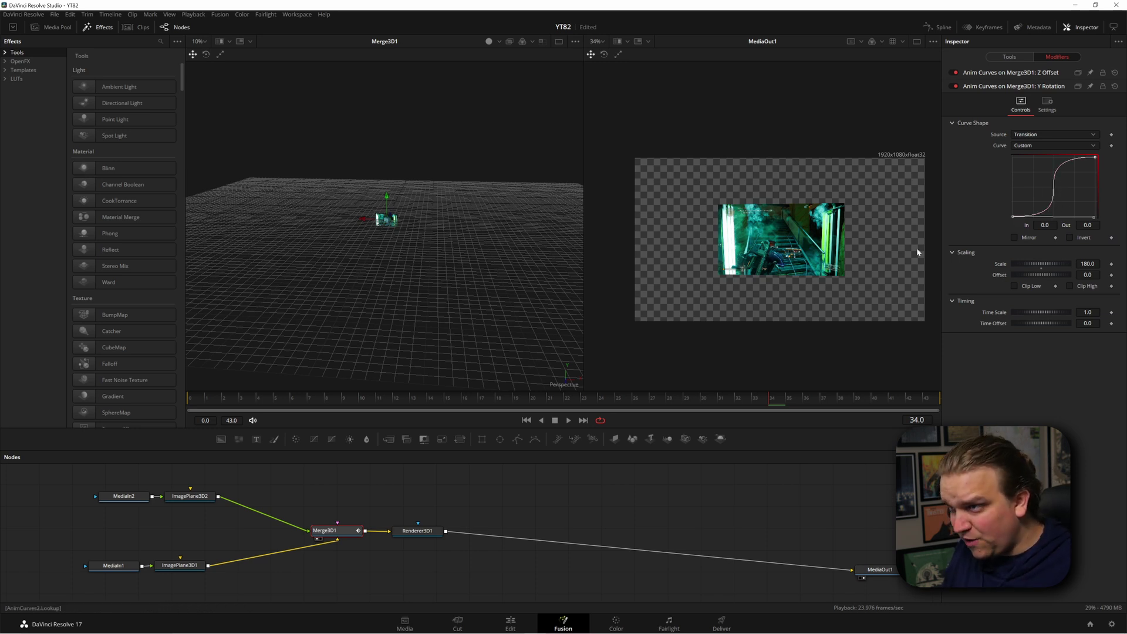
{"action": "left_click_drag", "start_coordinate": [206, 401], "coordinate": [443, 440]}
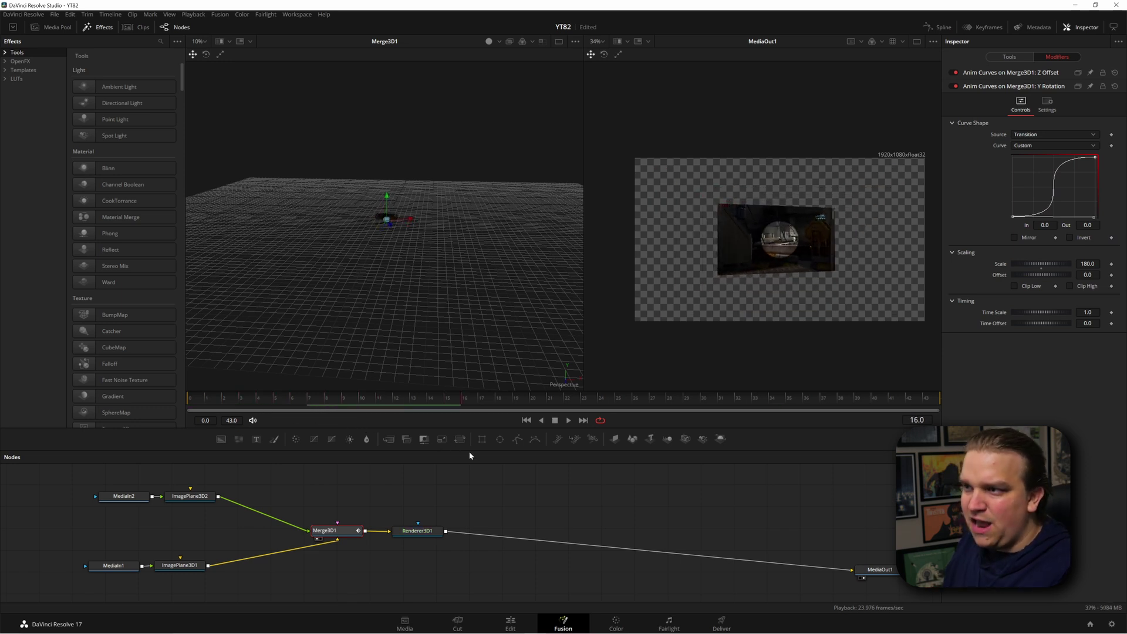
{"action": "left_click_drag", "start_coordinate": [555, 458], "coordinate": [909, 405]}
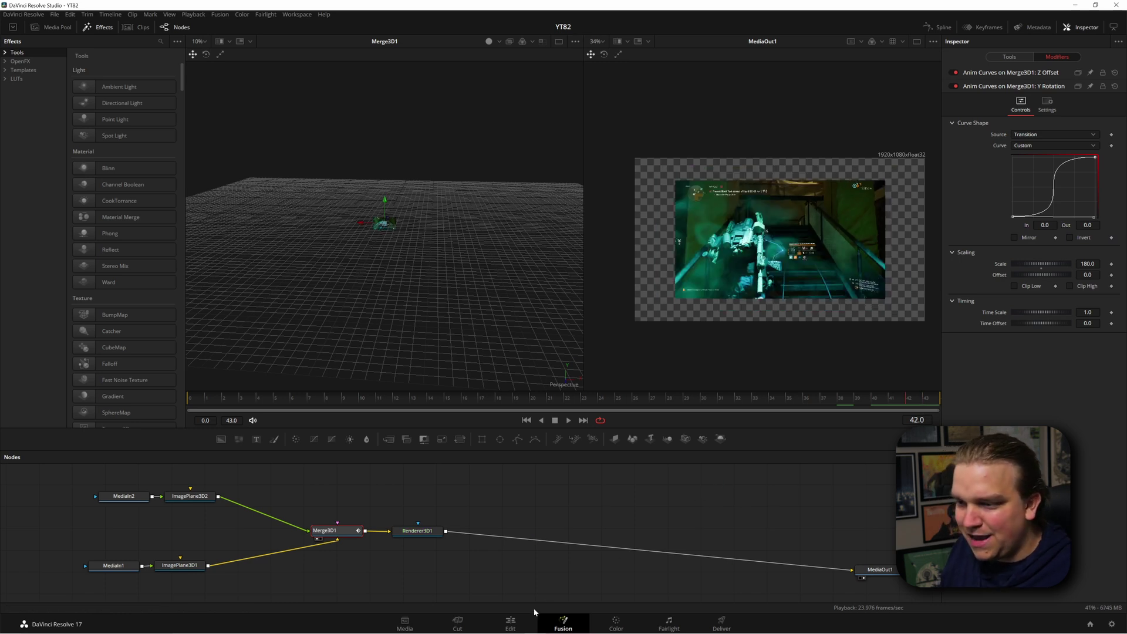
Step: On the Edit page, deselect, zoom the timeline and play the 1.8-second 3D transition
{"action": "left_click", "coordinate": [511, 624]}
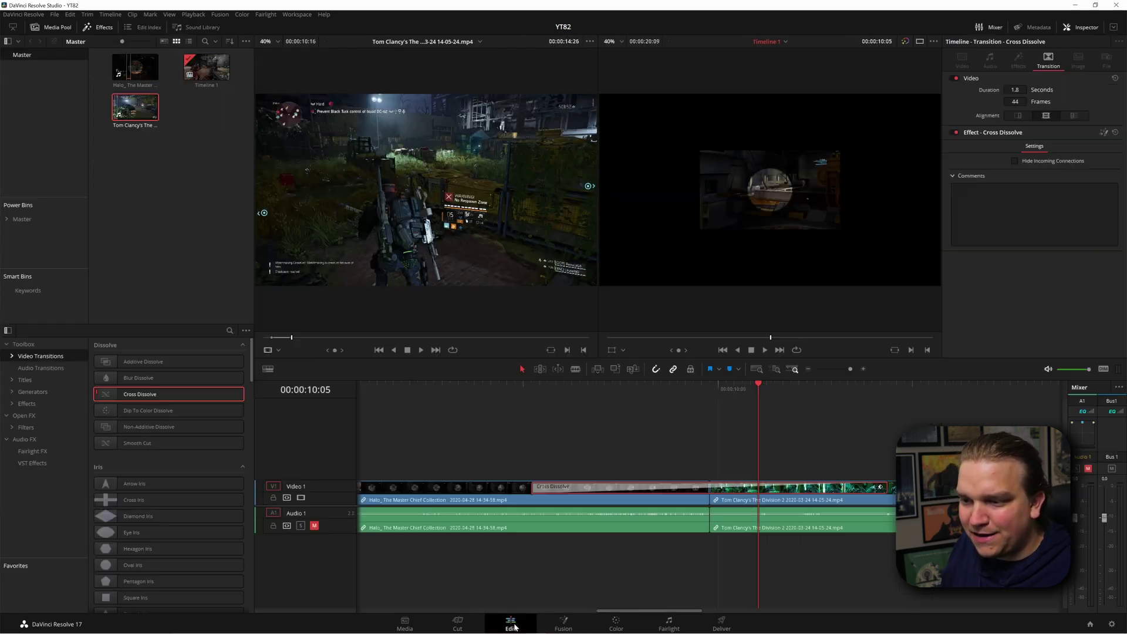
{"action": "left_click", "coordinate": [671, 399]}
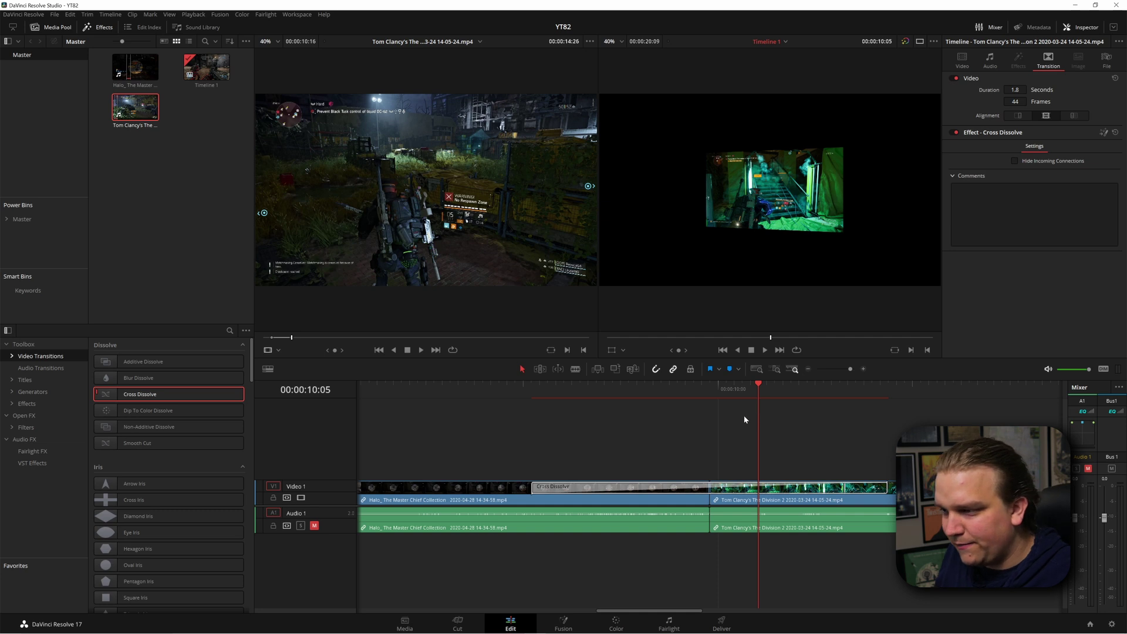
{"action": "scroll", "coordinate": [744, 419], "scroll_direction": "down", "scroll_amount": 3}
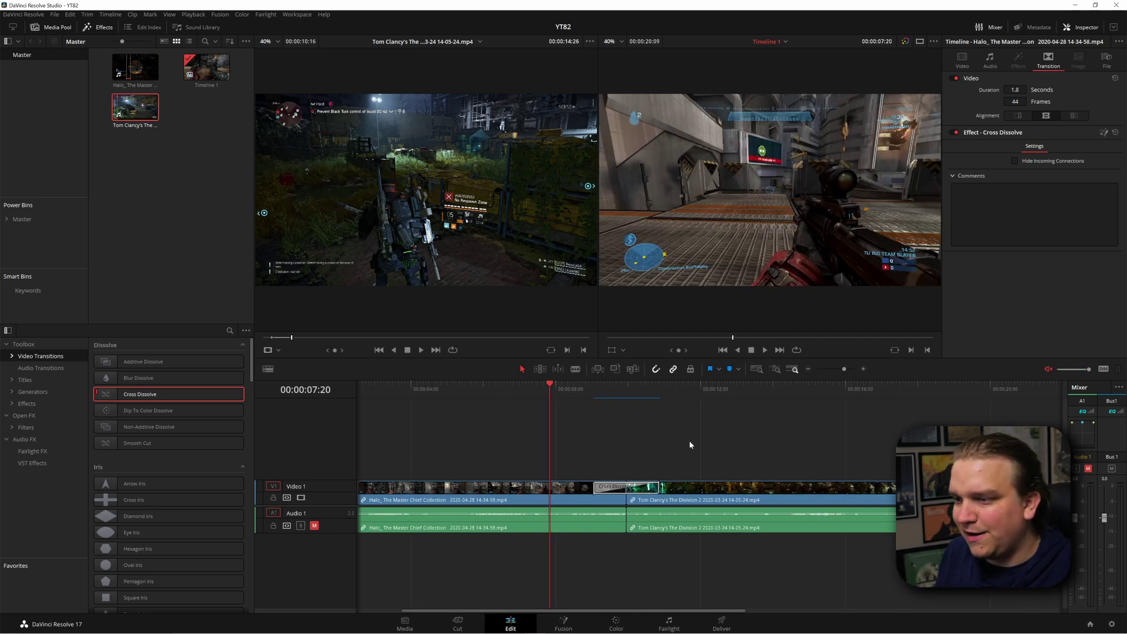
{"action": "key", "text": "space"}
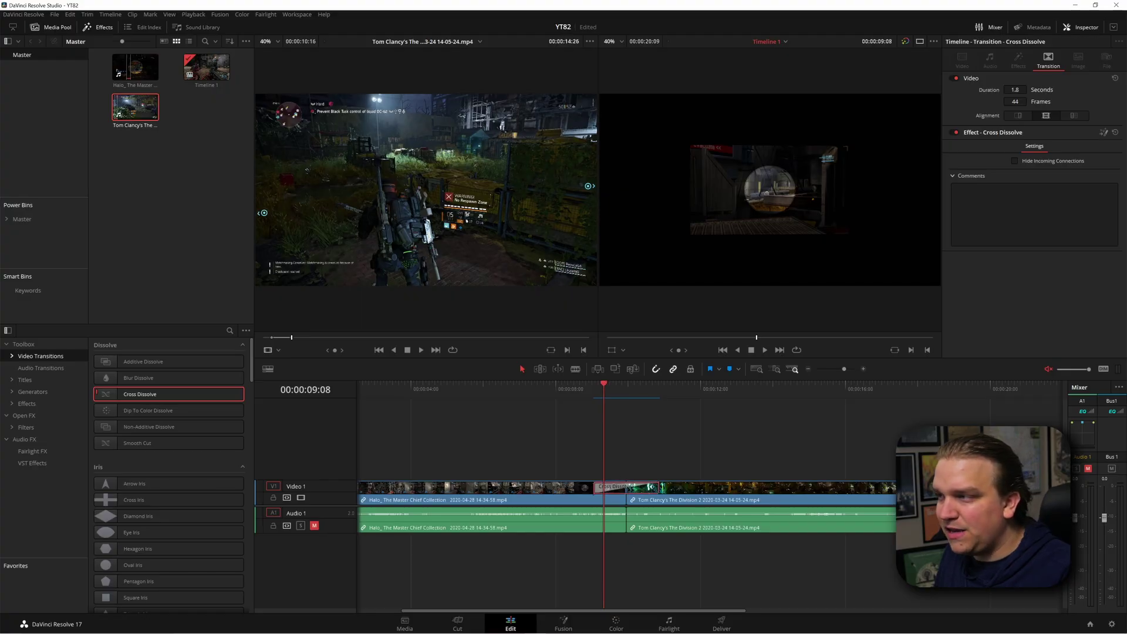
Step: Select all seven transition nodes and create a macro named NEAT 3D TRANSITION
{"action": "left_click", "coordinate": [1104, 134]}
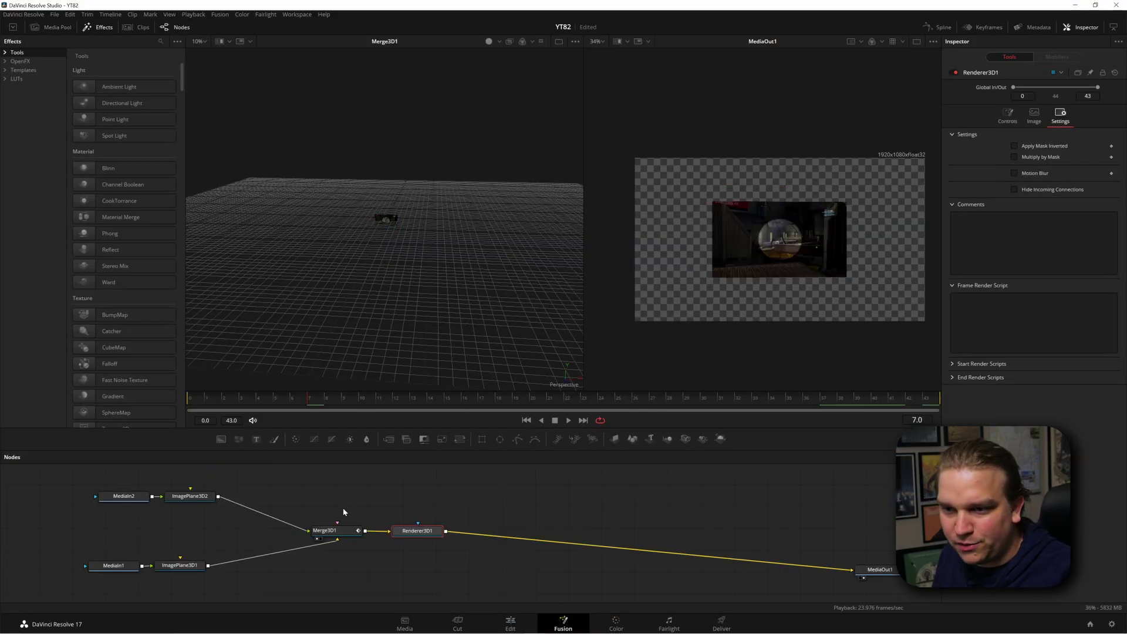
{"action": "left_click", "coordinate": [140, 545]}
{"action": "left_click_drag", "start_coordinate": [103, 500], "coordinate": [879, 590]}
{"action": "left_click_drag", "start_coordinate": [456, 542], "coordinate": [395, 531]}
{"action": "right_click", "coordinate": [396, 532]}
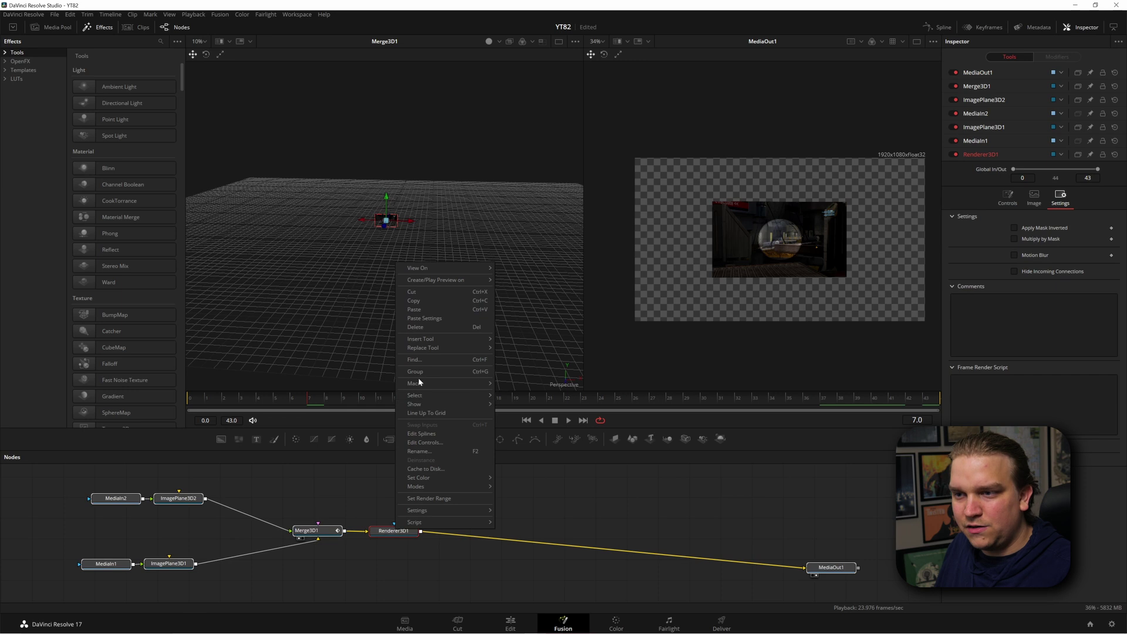
{"action": "mouse_move", "coordinate": [421, 386]}
{"action": "left_click", "coordinate": [525, 384]}
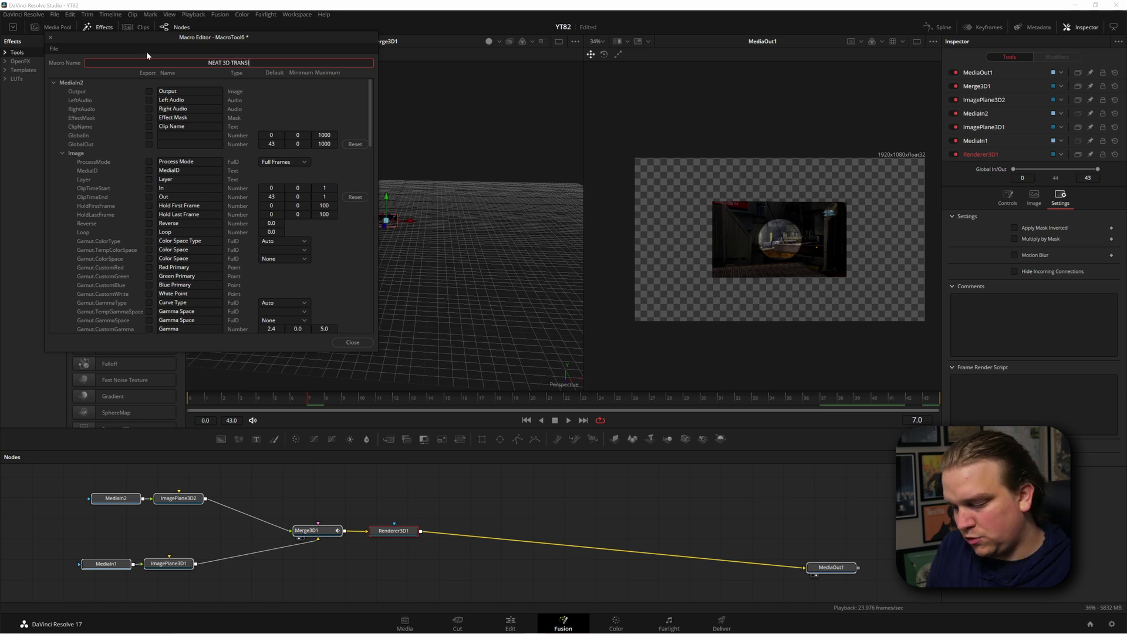
{"action": "type", "text": "TION"}
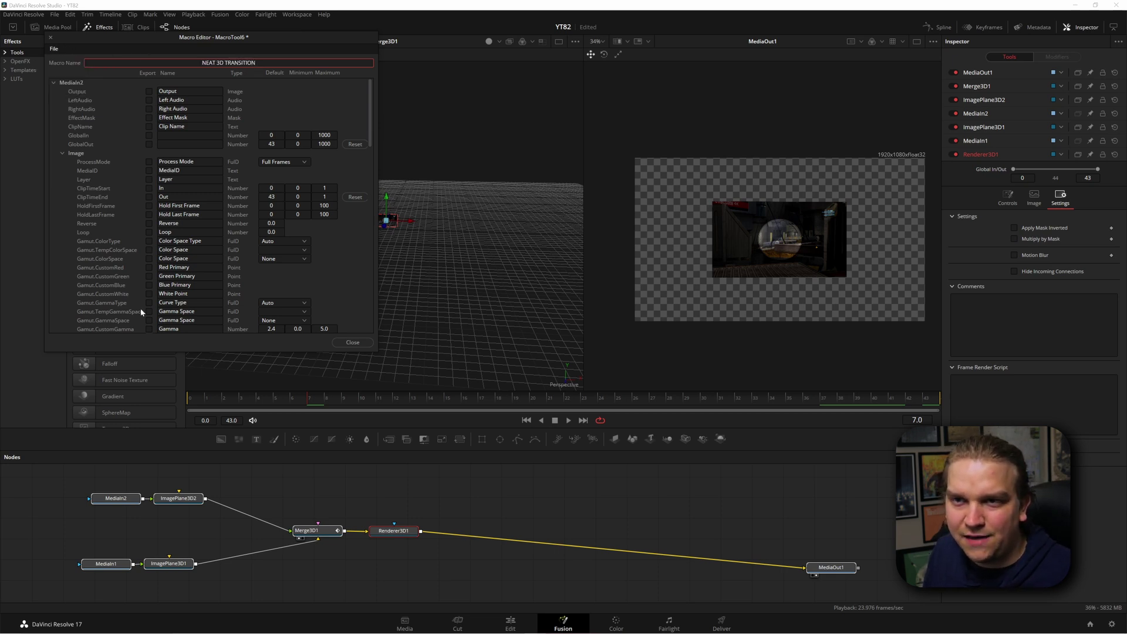
Step: Save the macro as NEAT 3D TRANSITION.setting in the Presets test folder
{"action": "key", "text": "ctrl+s"}
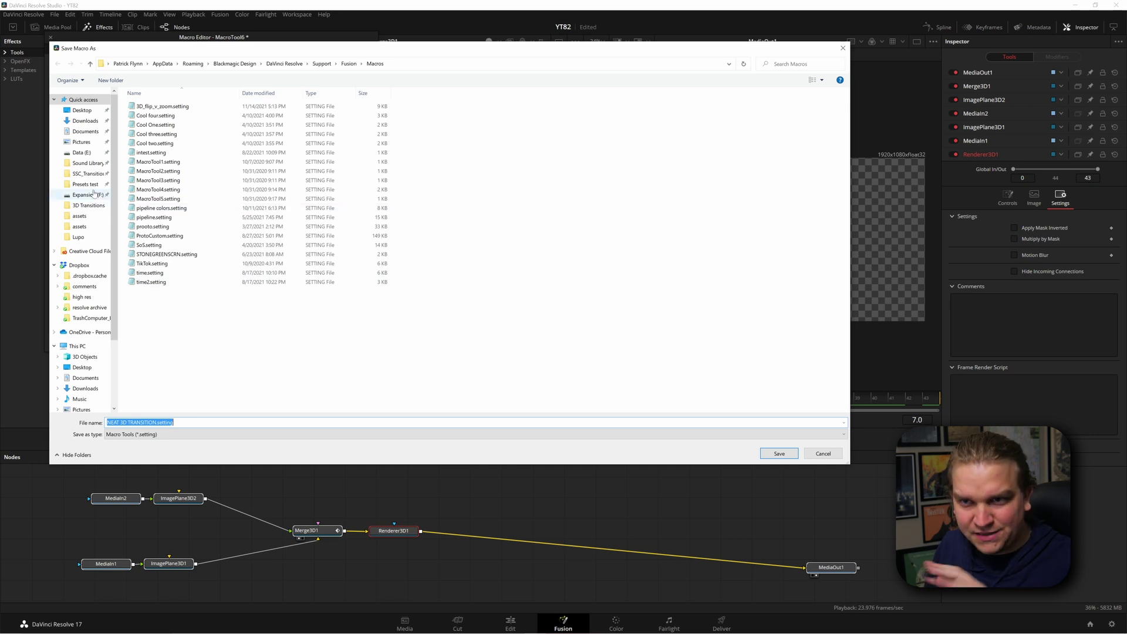
{"action": "left_click", "coordinate": [82, 186]}
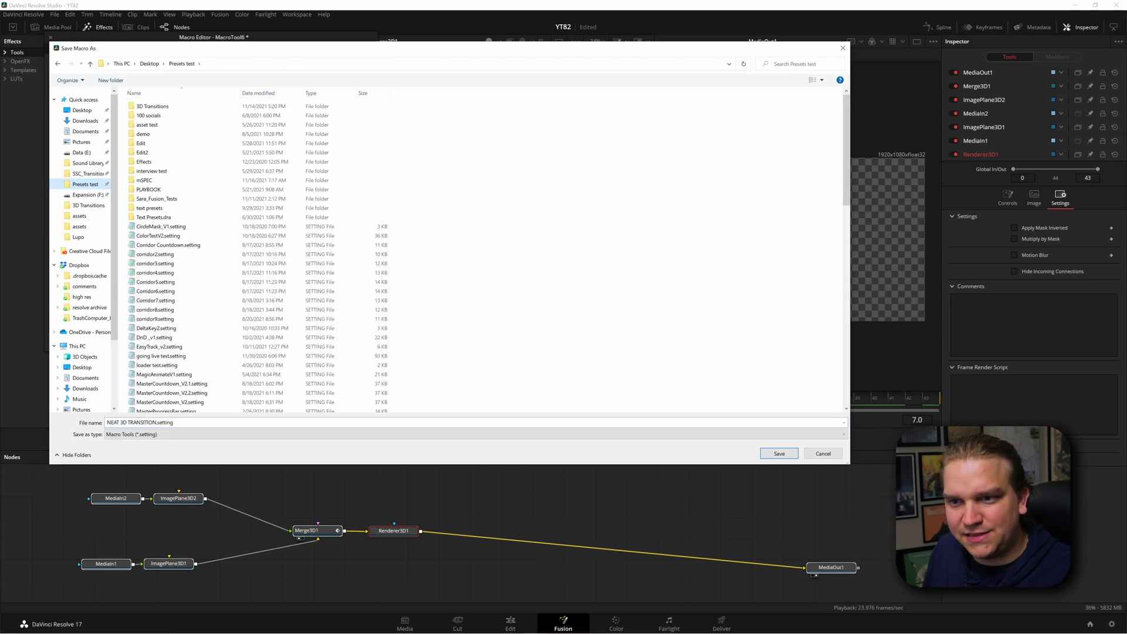
{"action": "left_click", "coordinate": [778, 454]}
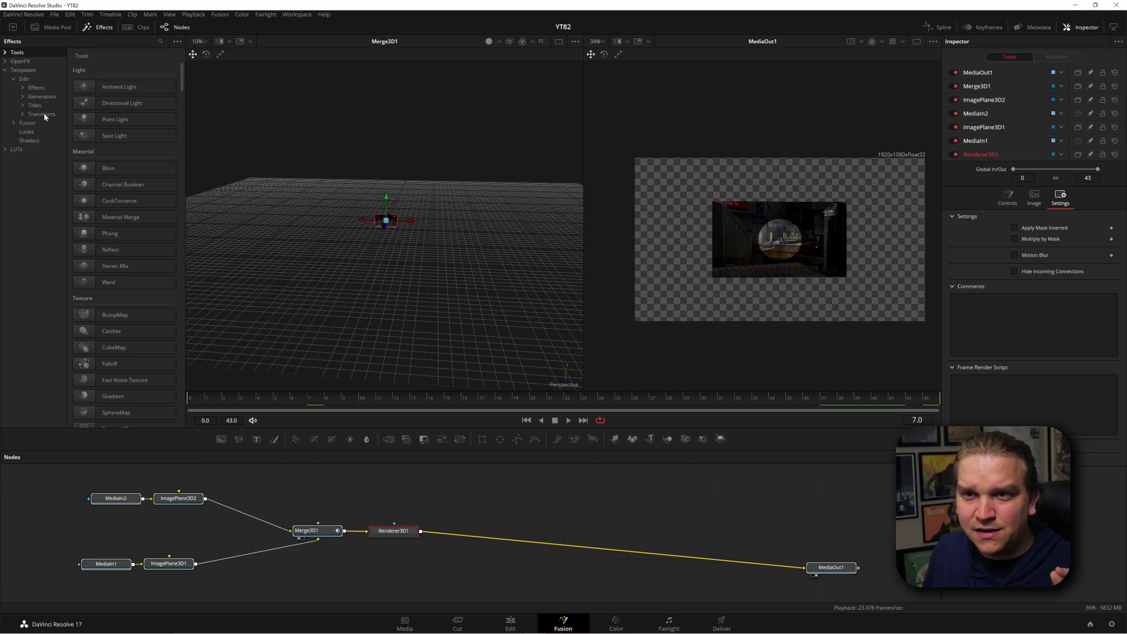
Step: Move NEAT 3D TRANSITION.setting from Presets test into Templates\Edit\Transitions, then return to Resolve
{"action": "left_click", "coordinate": [44, 113]}
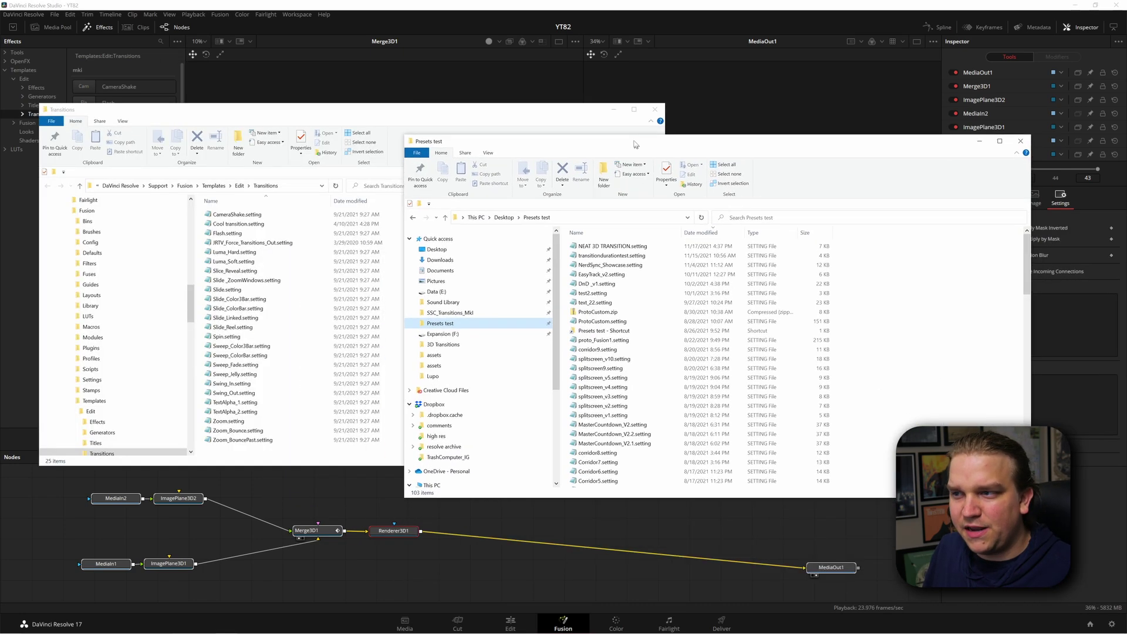
{"action": "left_click_drag", "start_coordinate": [634, 142], "coordinate": [680, 98]}
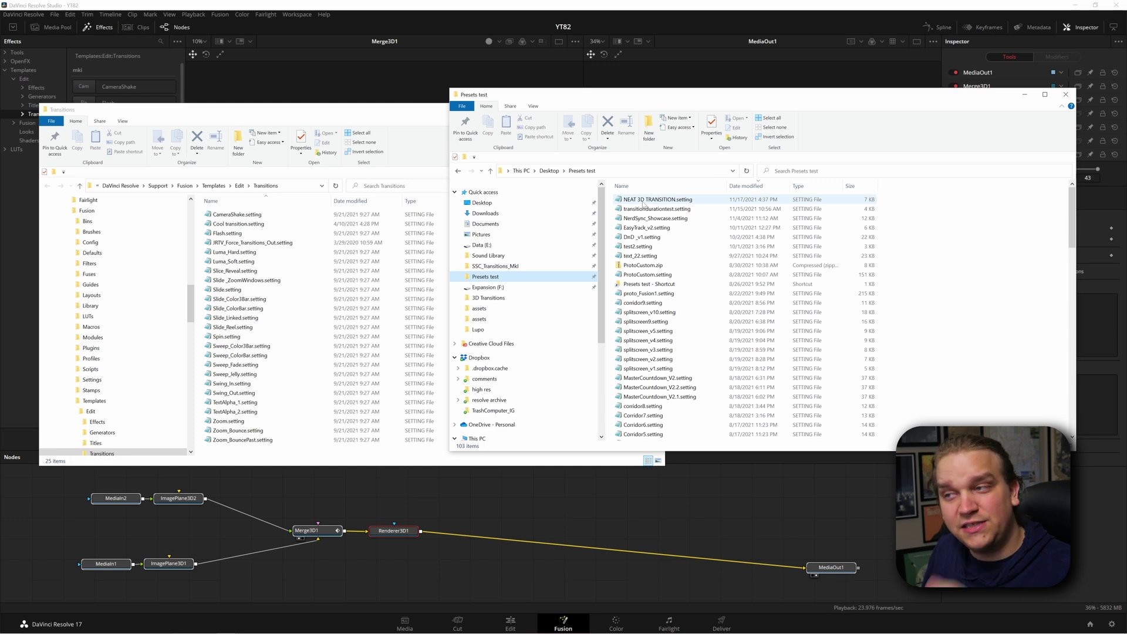
{"action": "left_click_drag", "start_coordinate": [642, 202], "coordinate": [738, 210]}
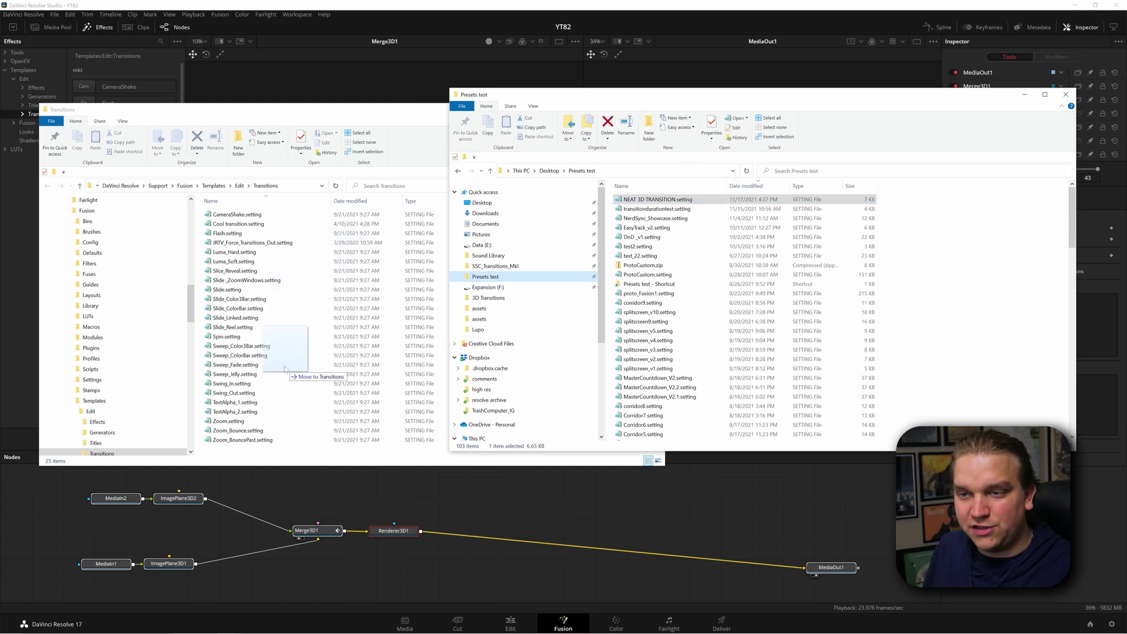
{"action": "left_click_drag", "start_coordinate": [287, 369], "coordinate": [285, 363]}
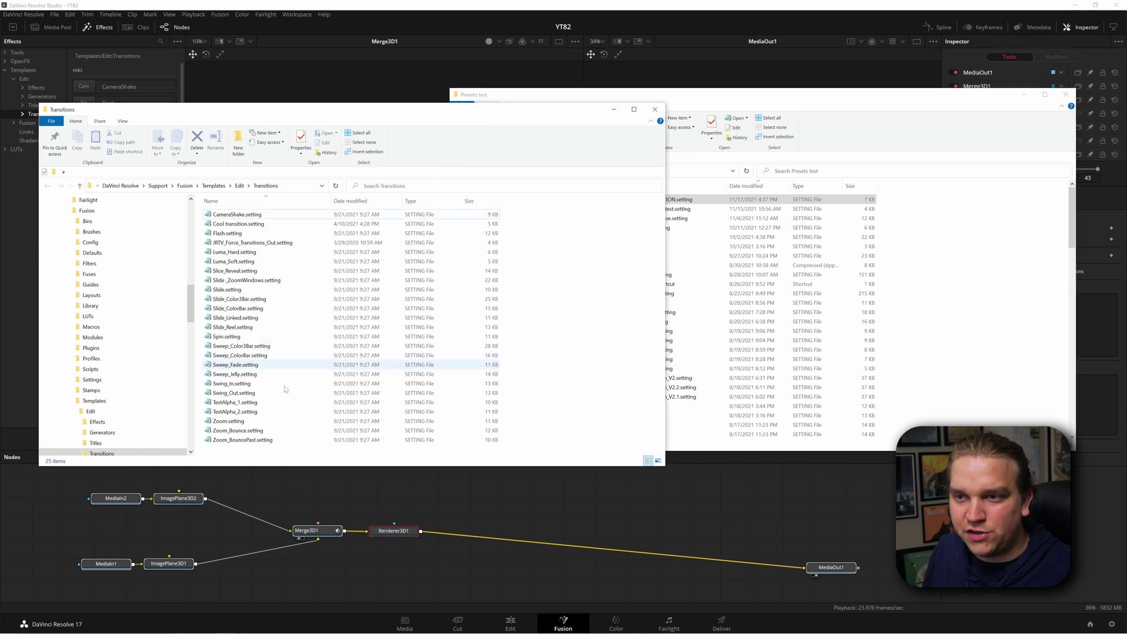
{"action": "left_click", "coordinate": [13, 227]}
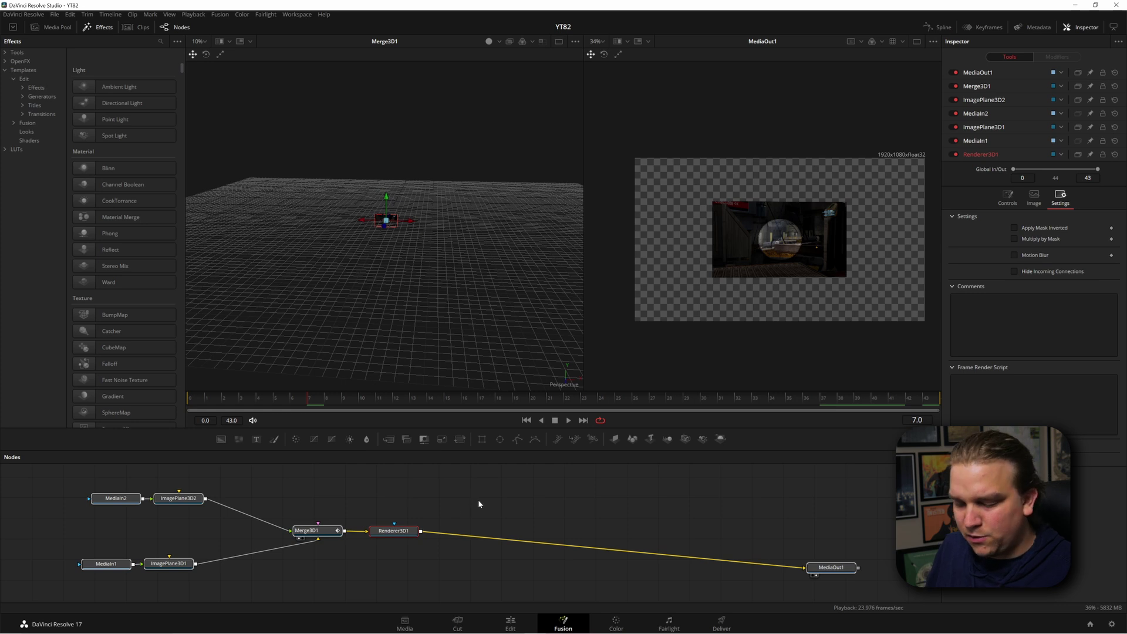
Step: On the Edit page, add the Halo clip and then the Tom Clancy clip to the timeline end
{"action": "left_click", "coordinate": [514, 597]}
{"action": "left_click", "coordinate": [511, 623]}
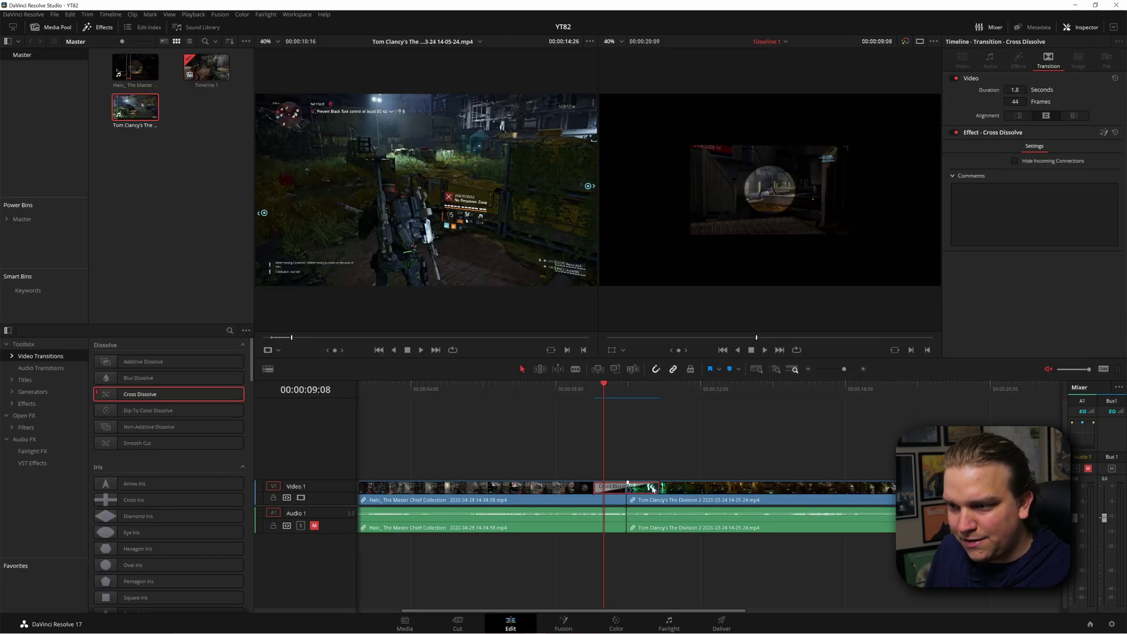
{"action": "left_click", "coordinate": [504, 444]}
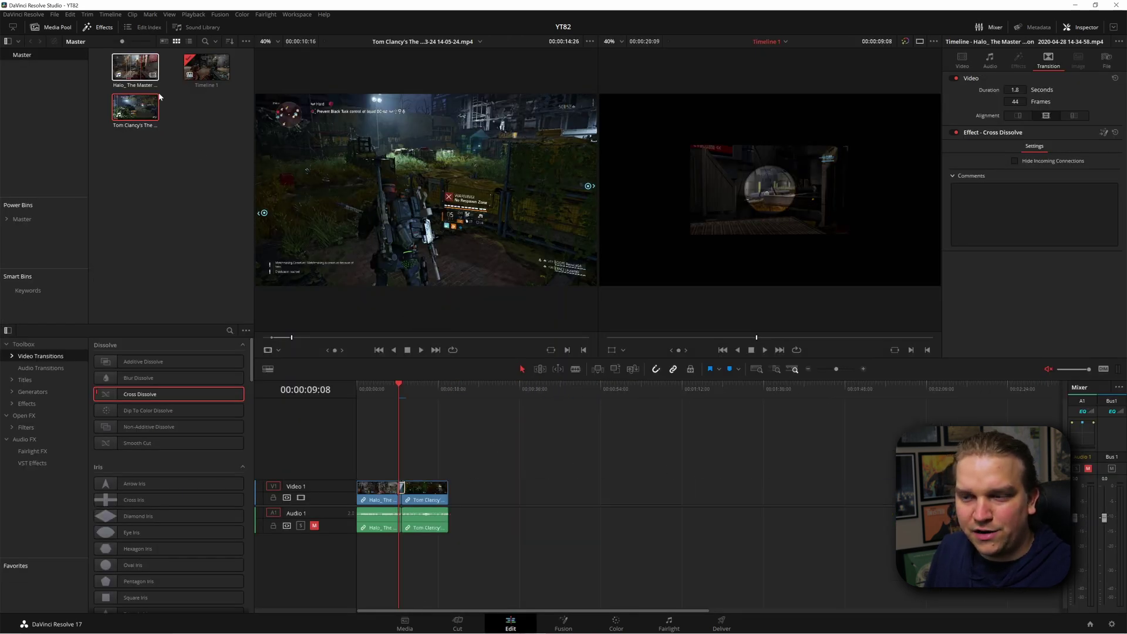
{"action": "left_click_drag", "start_coordinate": [138, 69], "coordinate": [502, 500]}
{"action": "left_click_drag", "start_coordinate": [135, 108], "coordinate": [559, 500]}
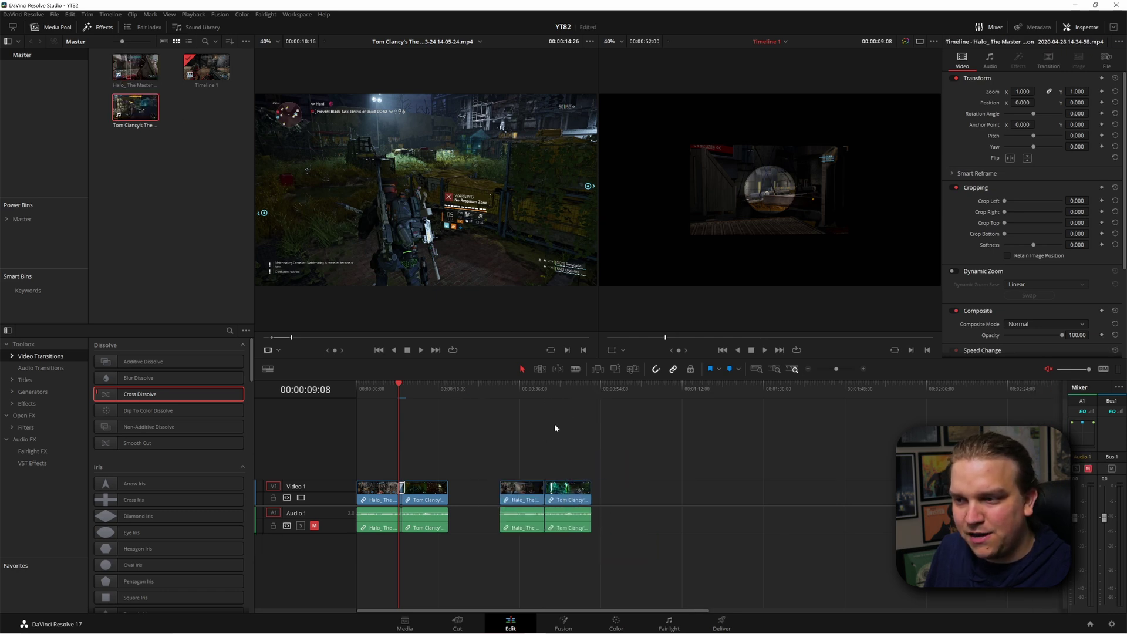
Step: Drop NEAT 3D TRANSITION from Fusion Transitions onto the new cut and play it
{"action": "left_click", "coordinate": [547, 387]}
{"action": "scroll", "coordinate": [667, 448], "scroll_direction": "up", "scroll_amount": 2}
{"action": "left_click", "coordinate": [615, 390]}
{"action": "key", "text": "Right"}
{"action": "key", "text": "Right"}
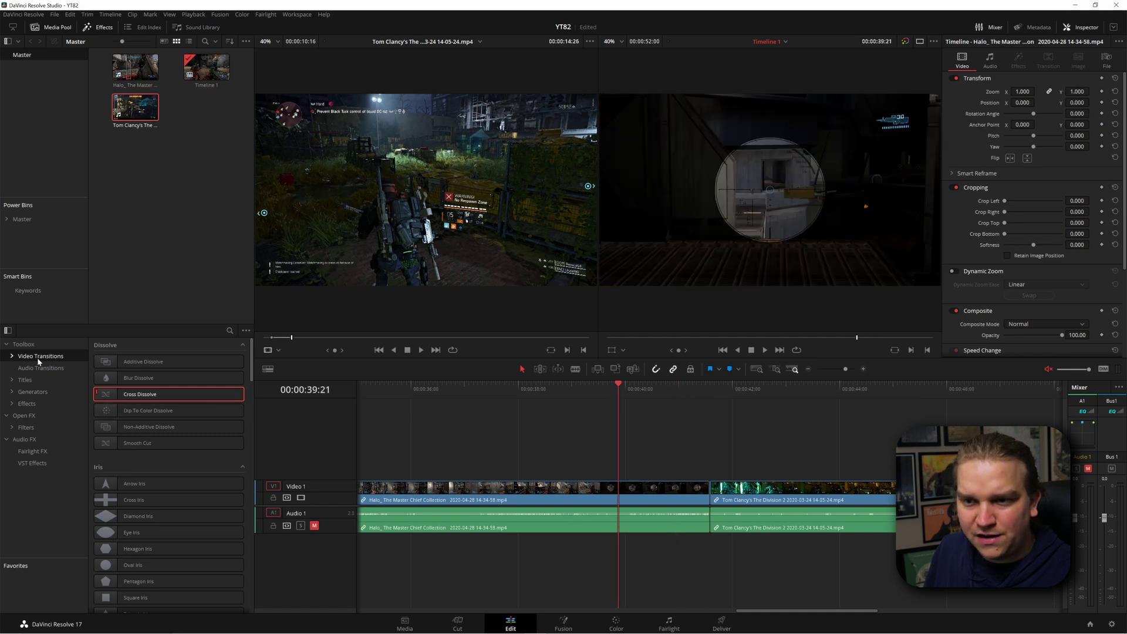
{"action": "scroll", "coordinate": [206, 417], "scroll_direction": "down", "scroll_amount": 10}
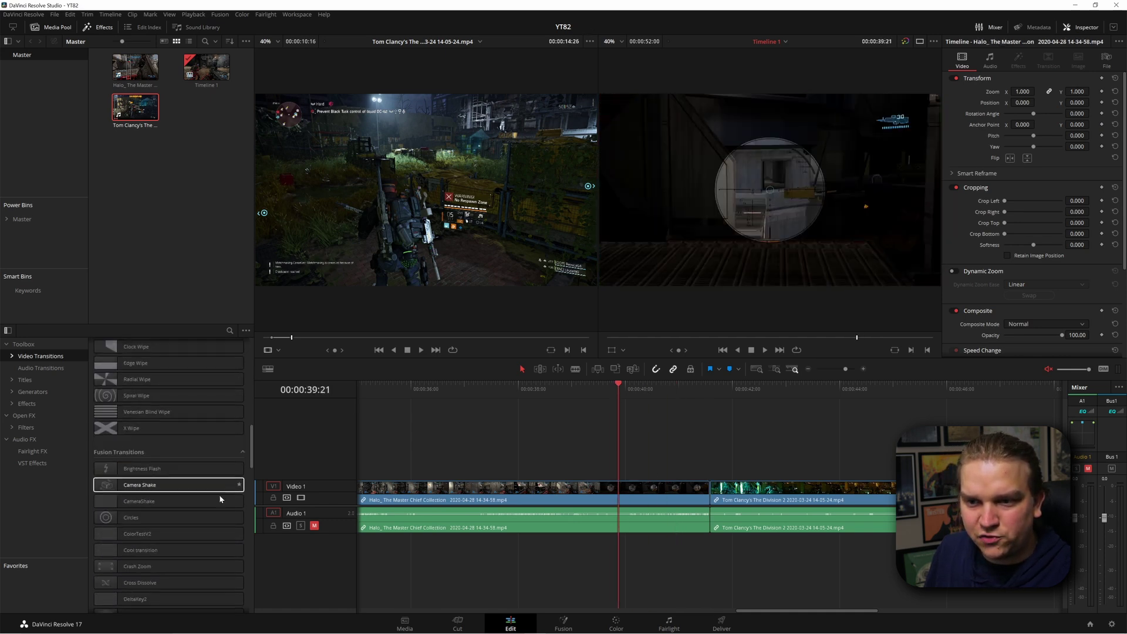
{"action": "scroll", "coordinate": [130, 465], "scroll_direction": "down", "scroll_amount": 5}
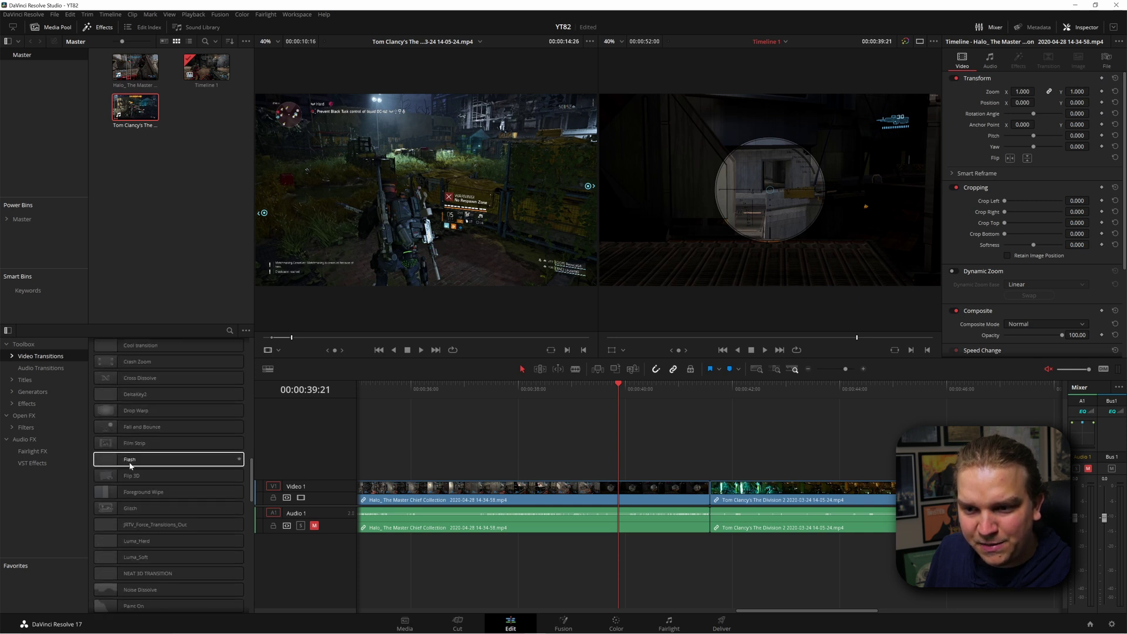
{"action": "left_click_drag", "start_coordinate": [156, 533], "coordinate": [324, 498]}
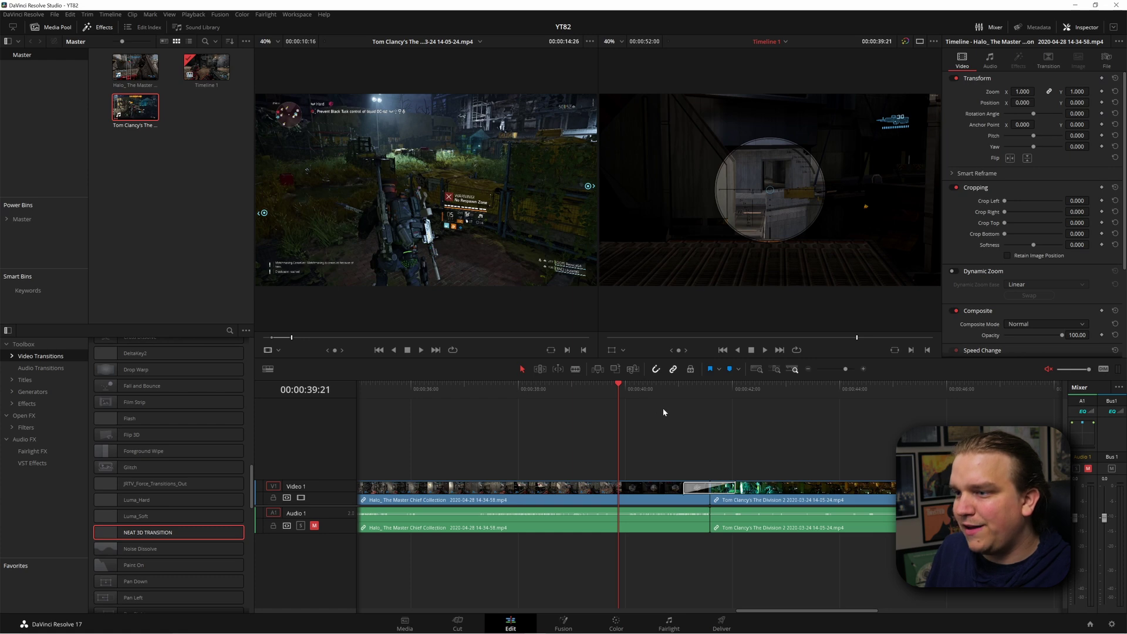
{"action": "left_click_drag", "start_coordinate": [649, 395], "coordinate": [646, 395]}
{"action": "key", "text": "space"}
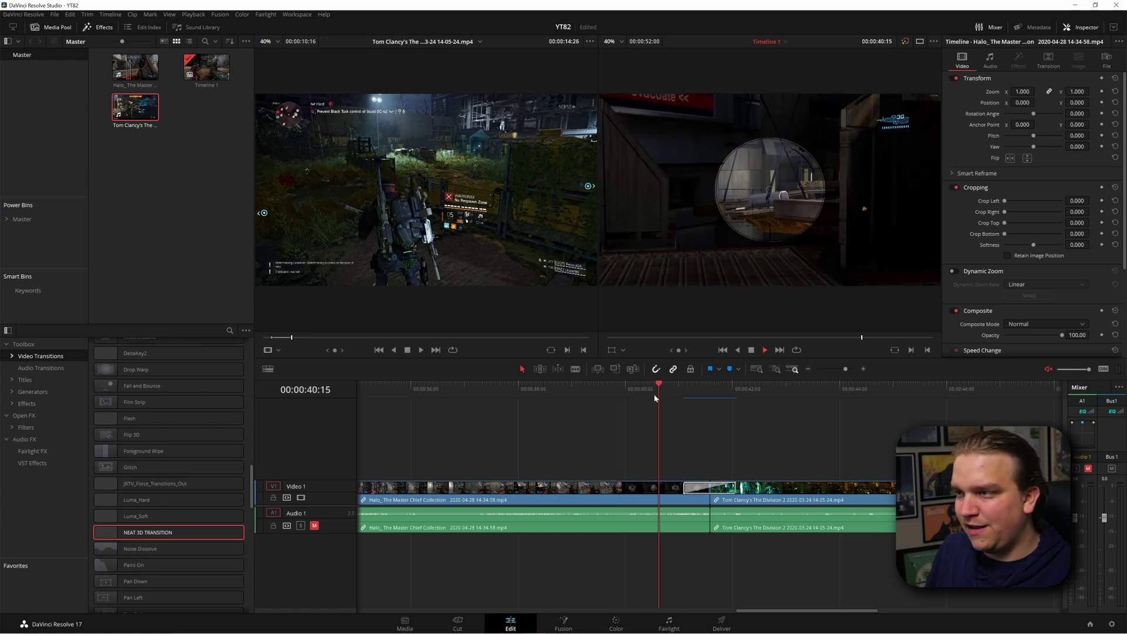